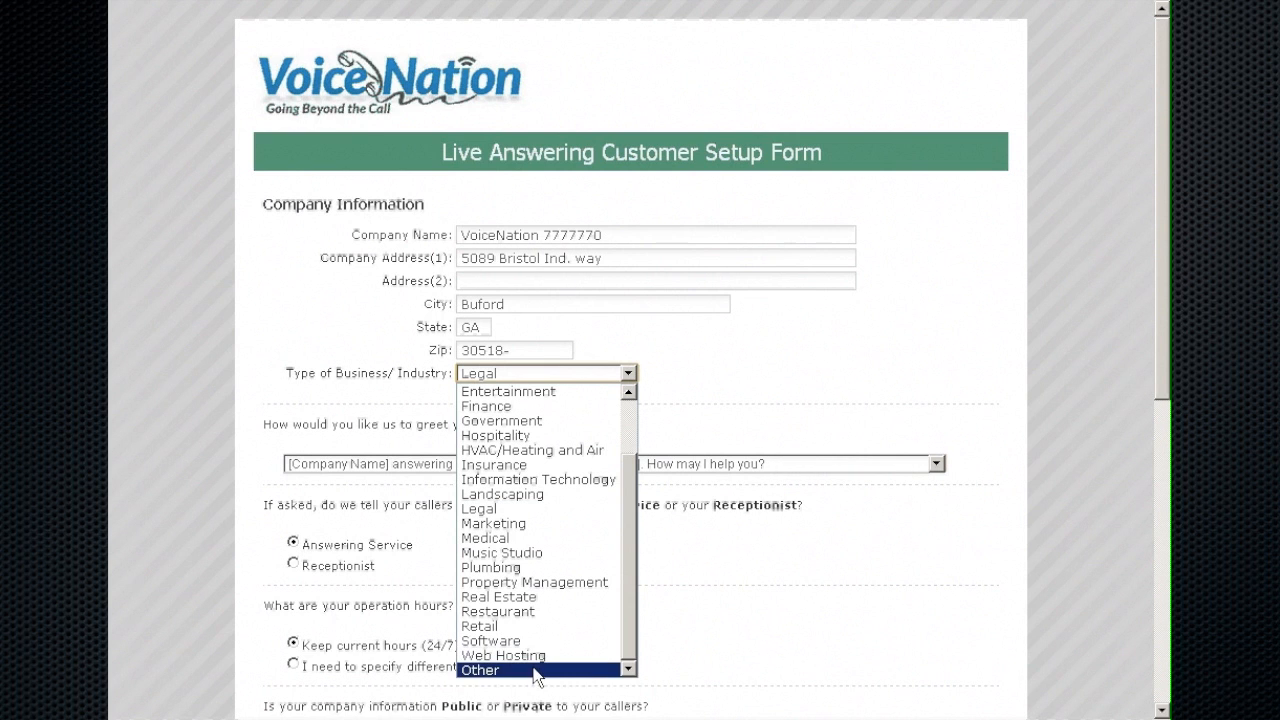
Set the business type to Legal and the caller greeting to "[Company Name] answering service. How may I help you?".
left_click(533, 511)
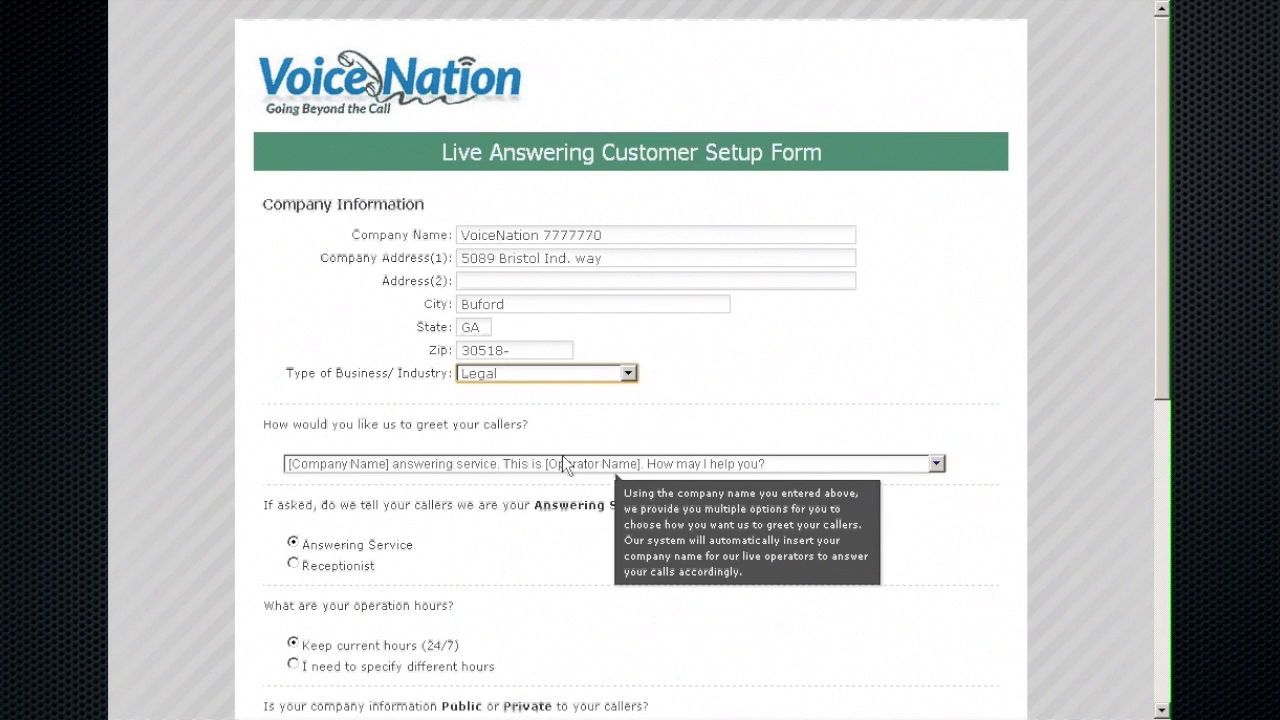
left_click(565, 465)
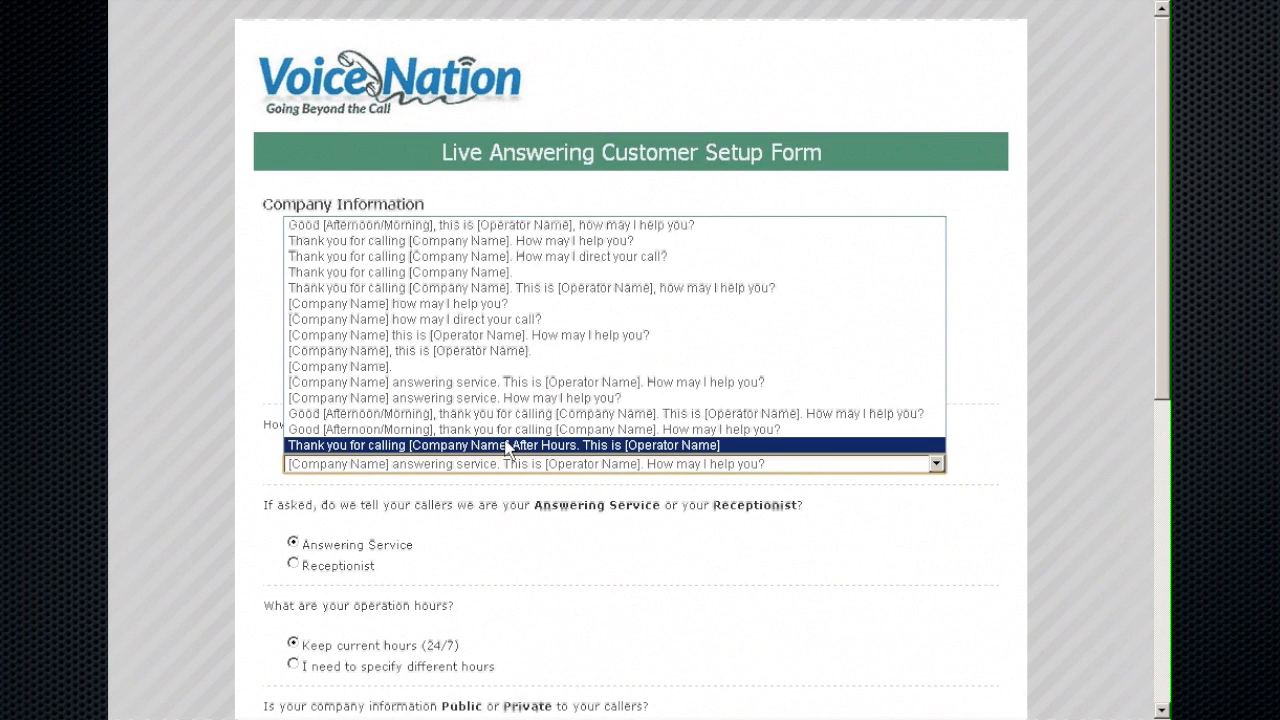
left_click(368, 398)
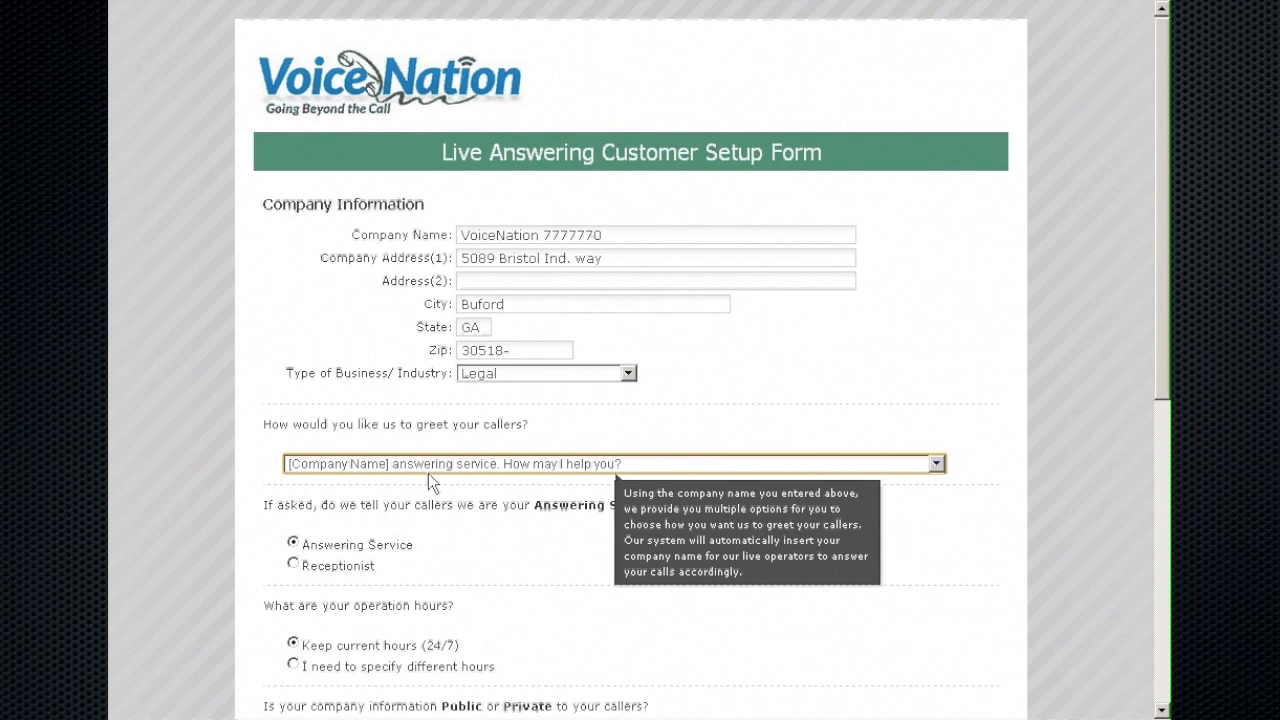
left_click(428, 470)
left_click(438, 509)
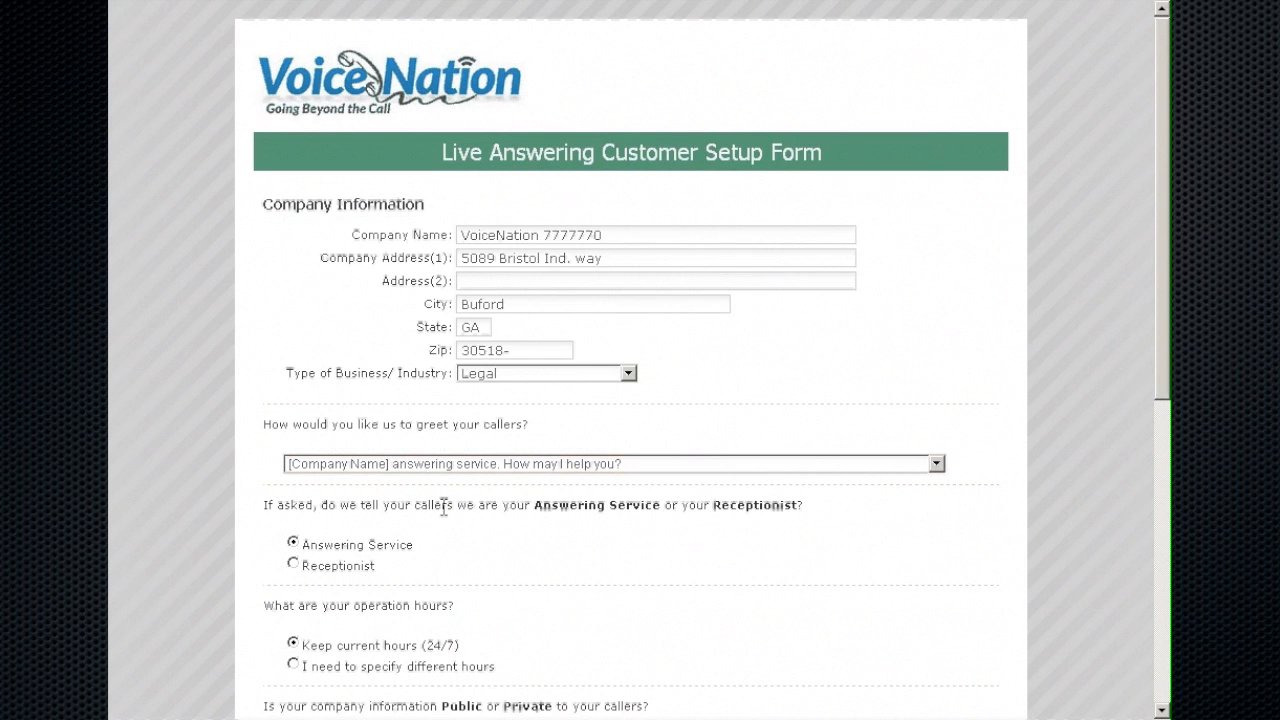
Choose Answering Service as the answer given when callers ask who is taking their call.
scroll(450, 505, "down", 2)
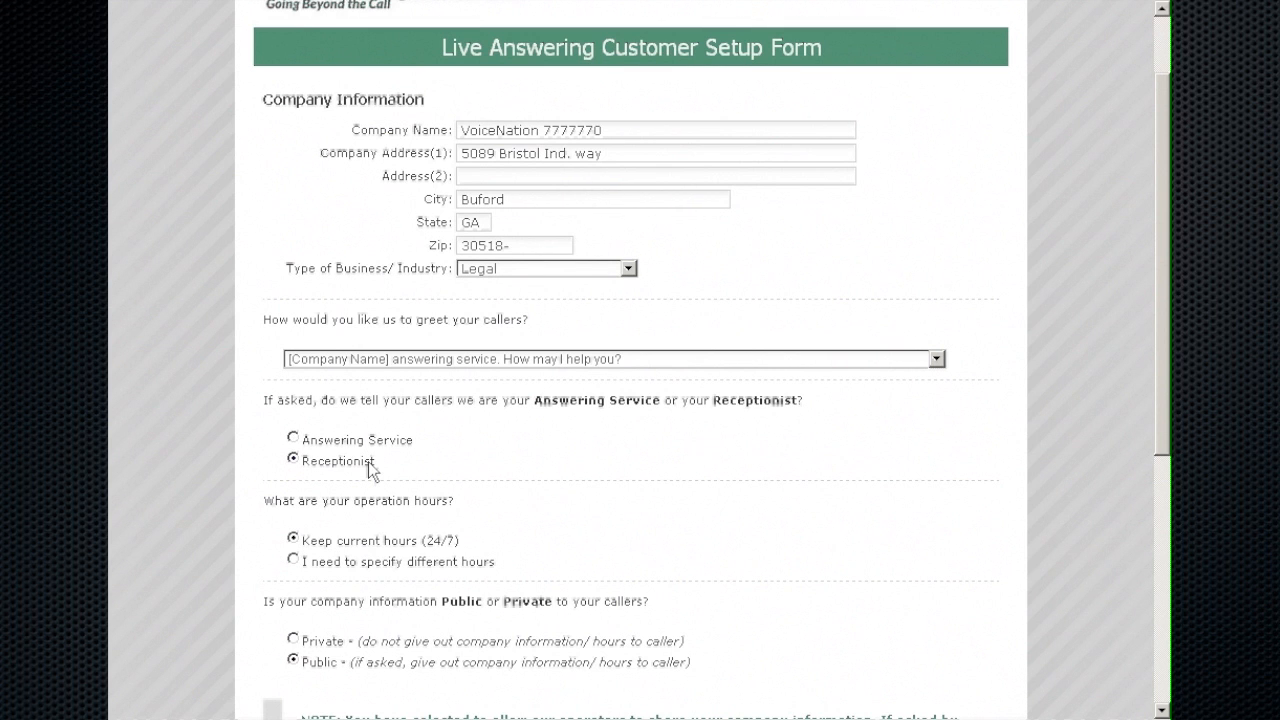
left_click(372, 443)
scroll(380, 452, "down", 1)
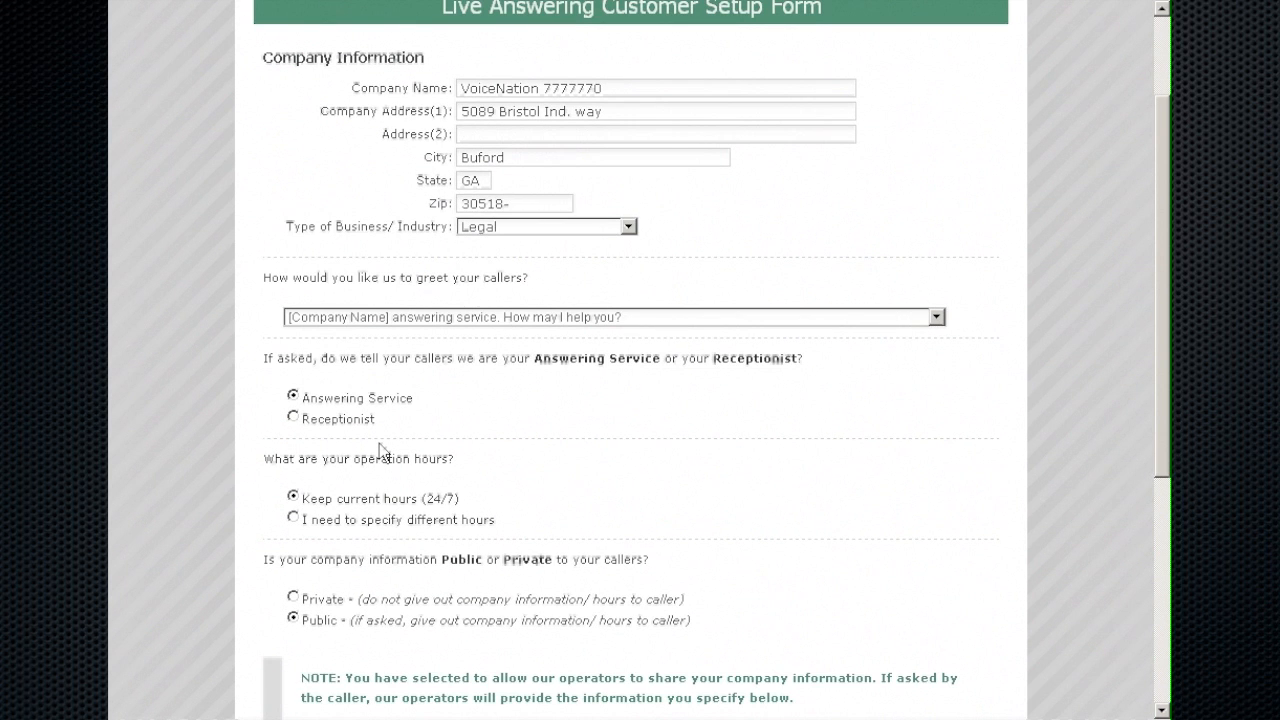
Choose to specify different operation hours and mark Monday and Tuesday in the Hours(1) row.
mouse_move(389, 490)
scroll(339, 479, "down", 1)
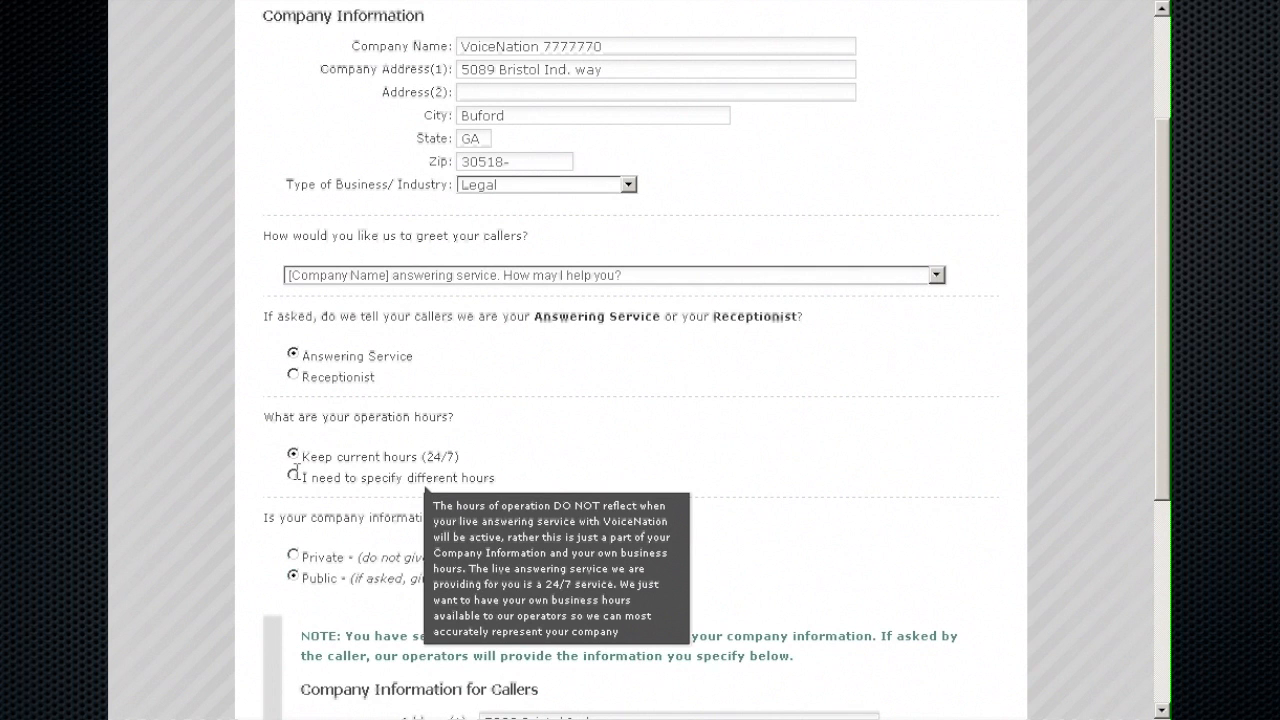
left_click(294, 476)
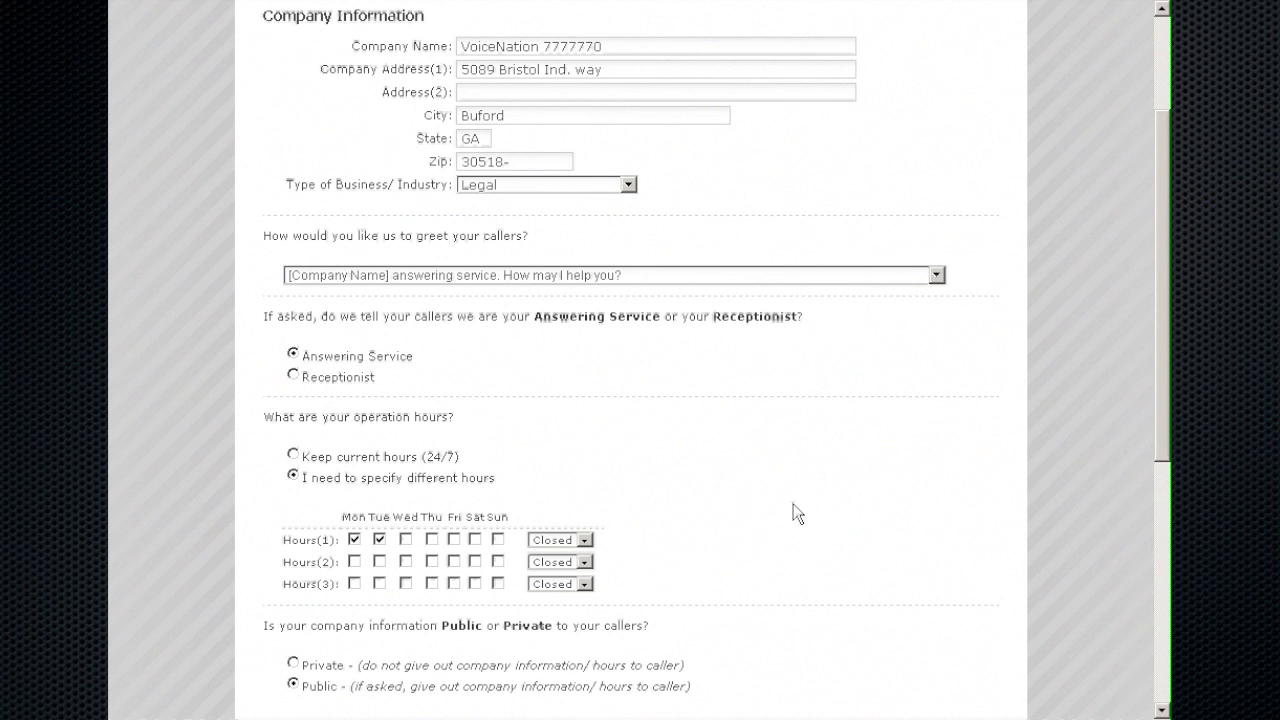
Try the Private setting for company information, set it back to Public, and continue to the call handling page.
scroll(797, 514, "down", 1)
scroll(797, 514, "down", 1)
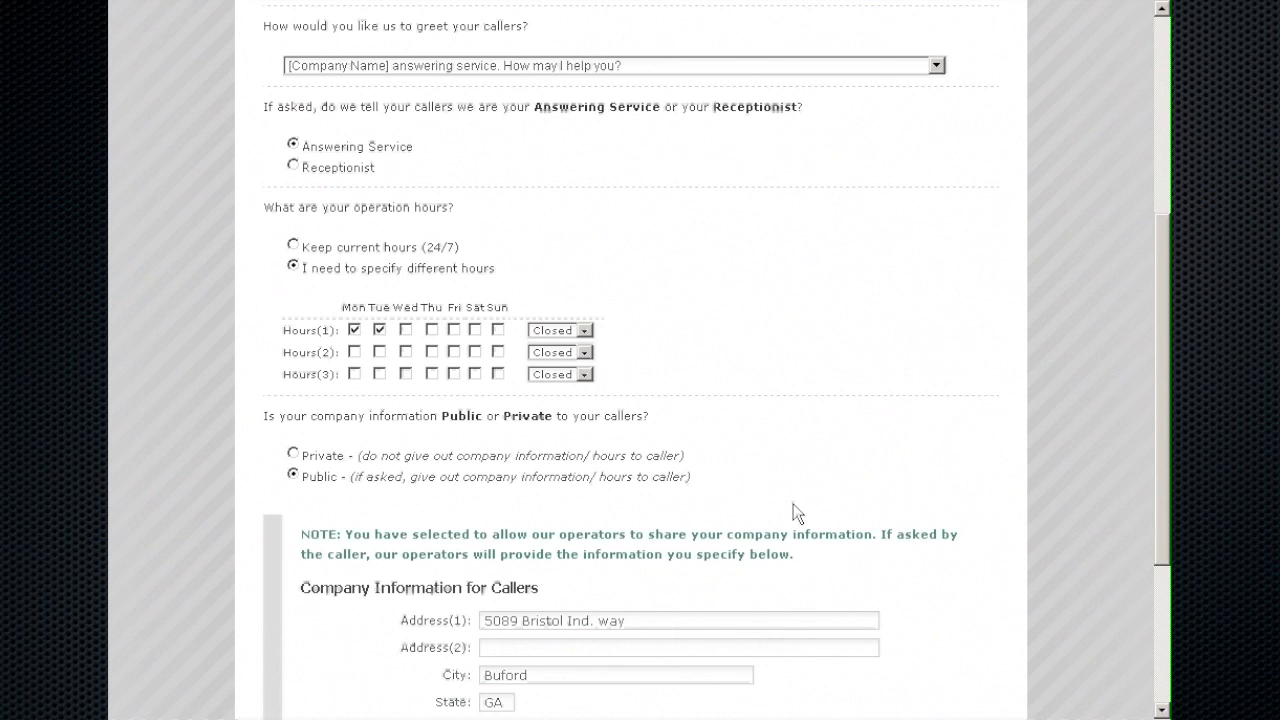
mouse_move(598, 461)
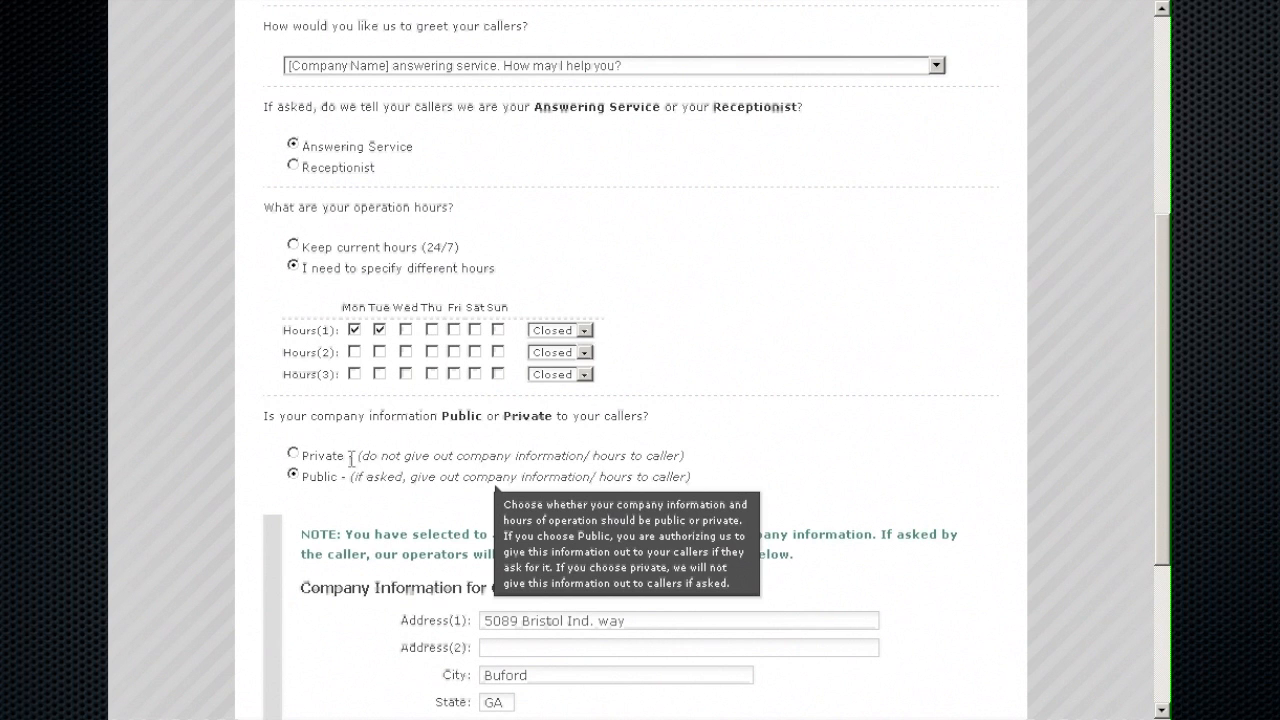
left_click(293, 454)
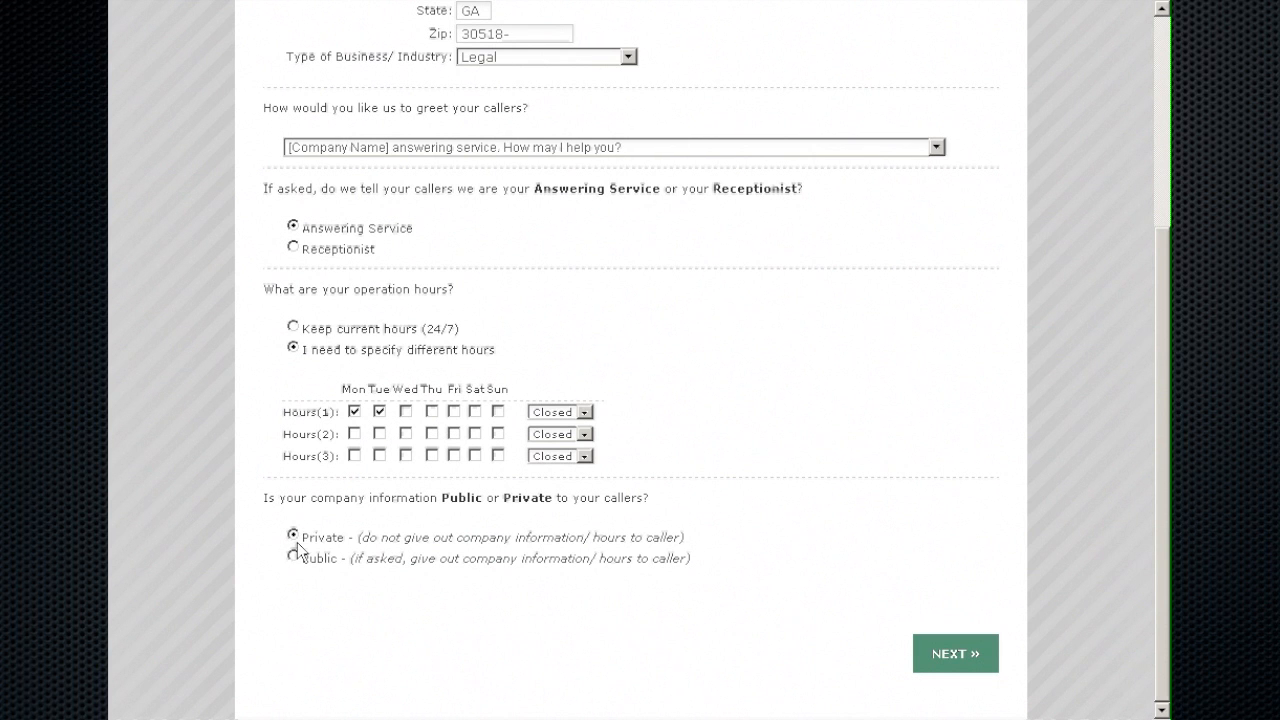
mouse_move(297, 546)
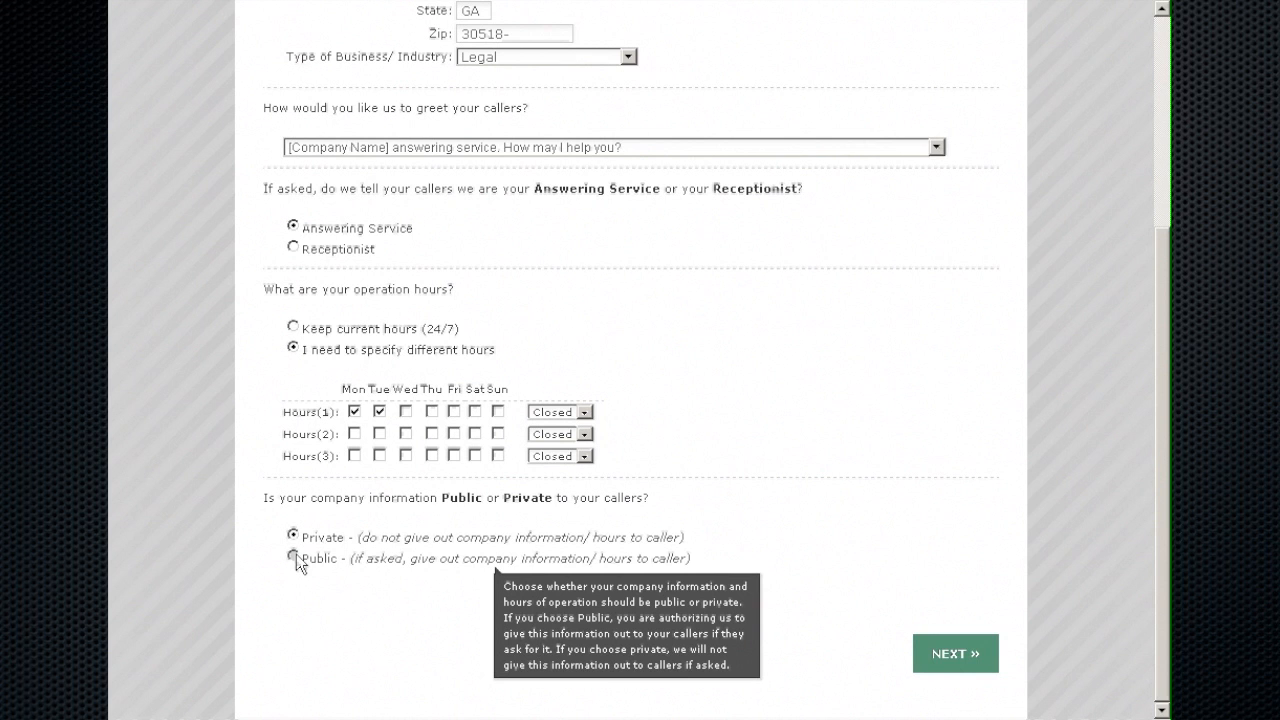
left_click(293, 556)
scroll(437, 556, "down", 3)
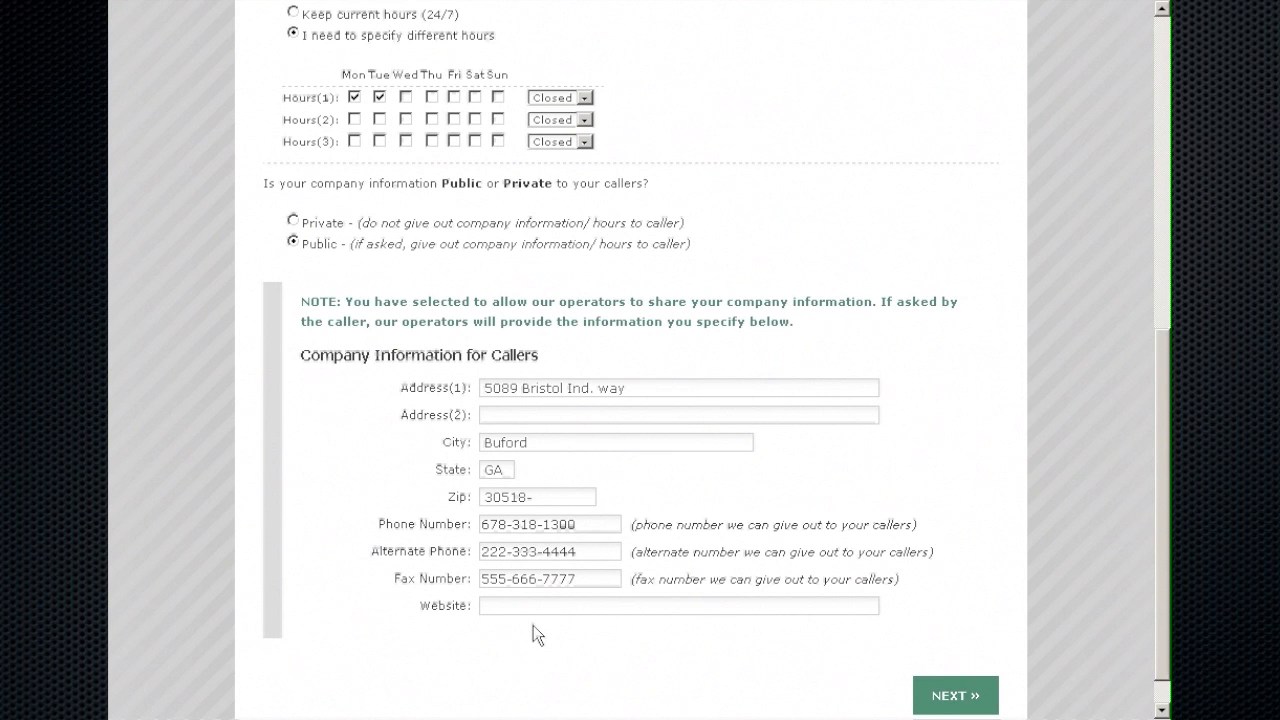
left_click(939, 697)
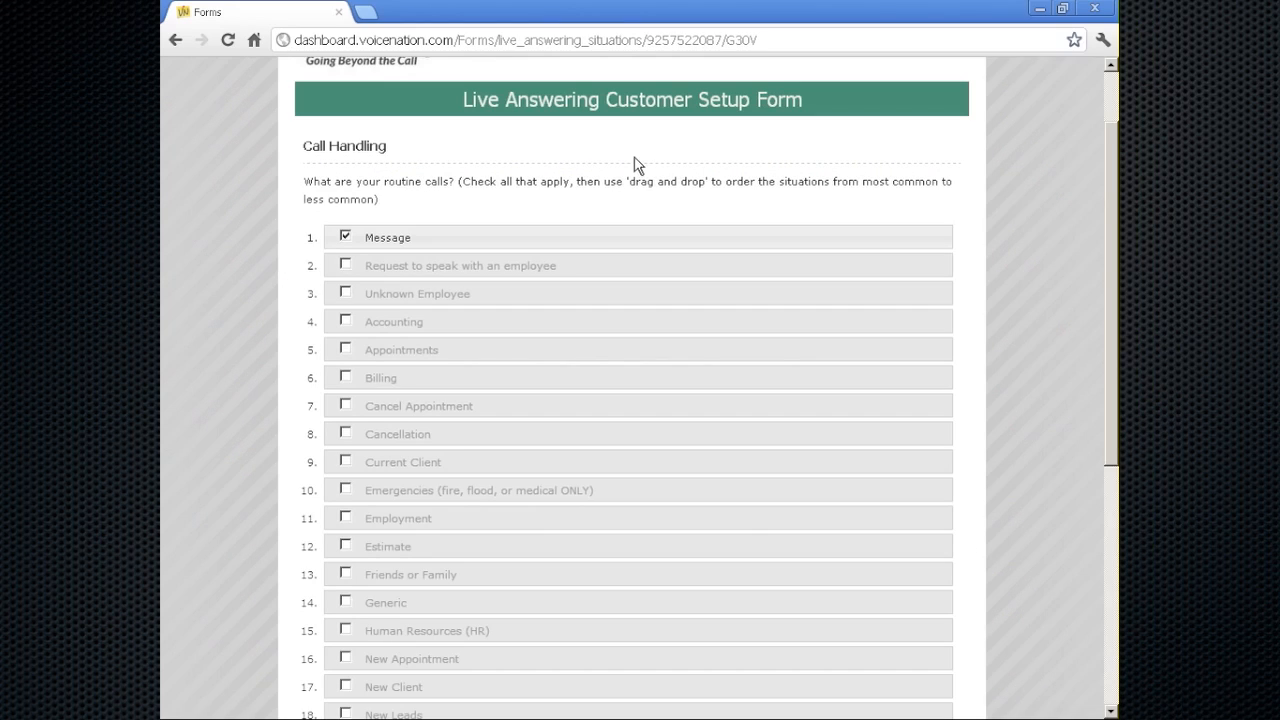
Add Accounting and Appointments to the routine calls and continue to the Message call situation.
mouse_move(616, 183)
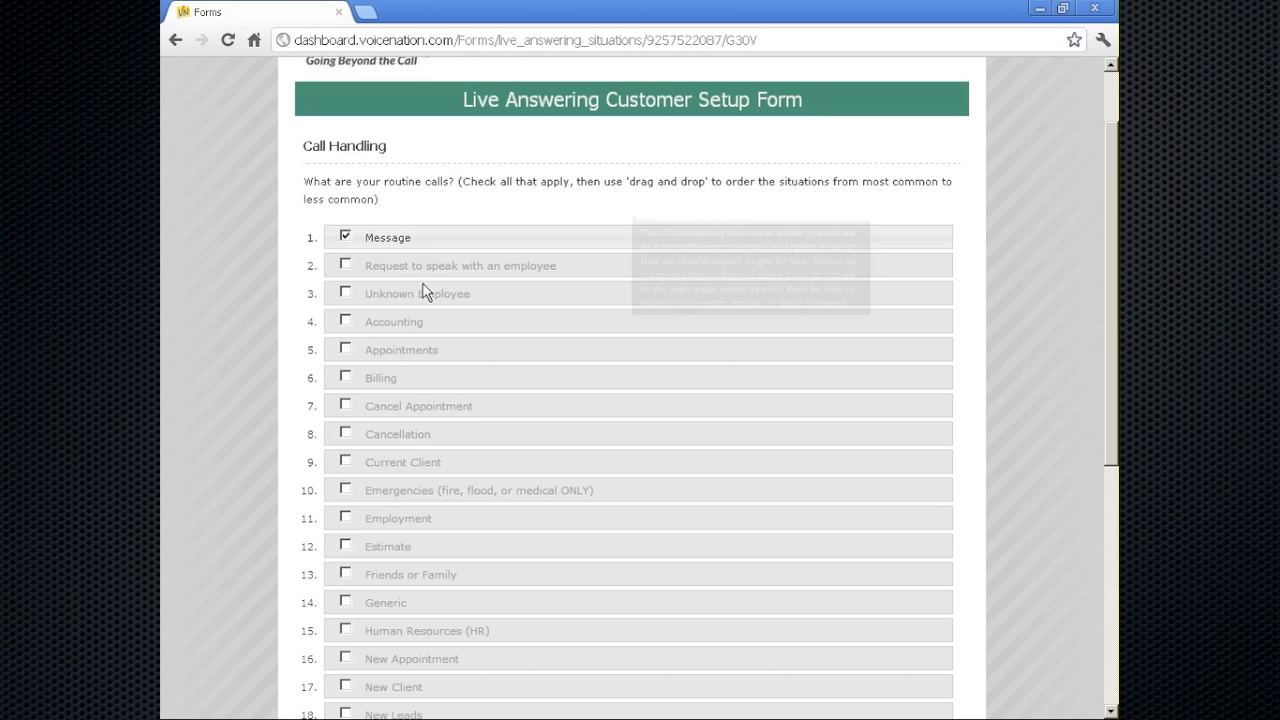
left_click(345, 321)
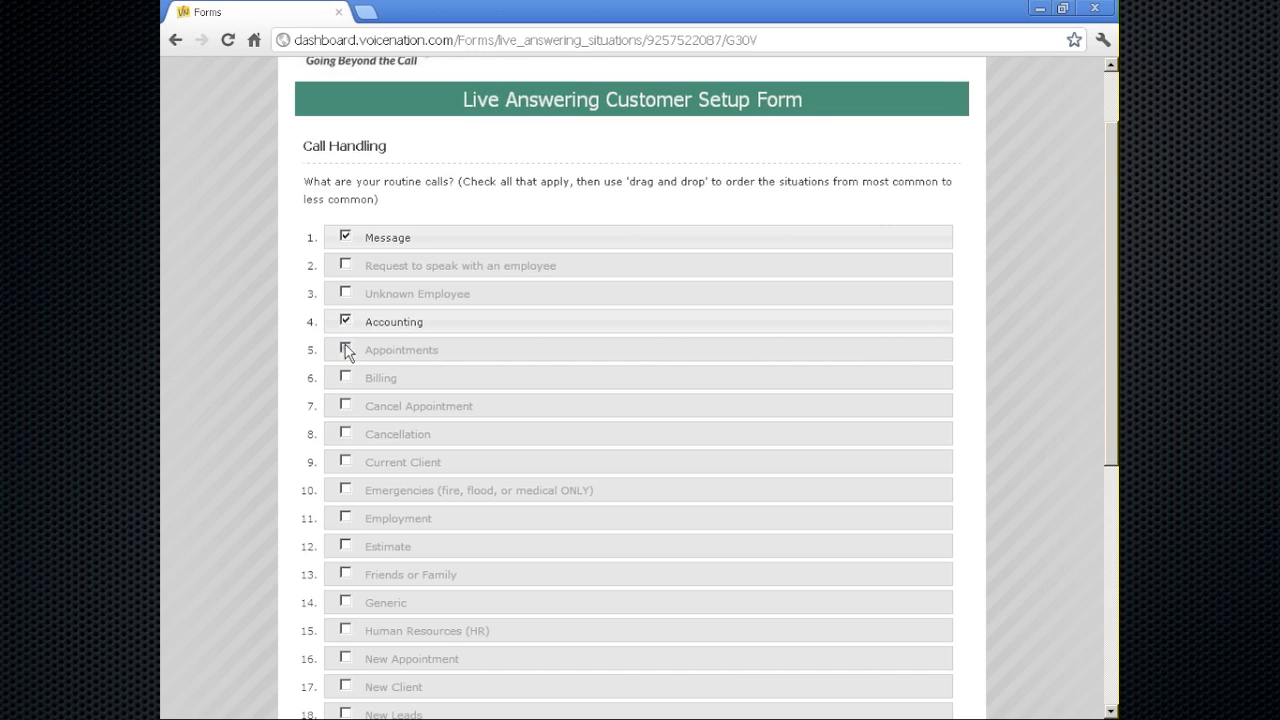
left_click(345, 349)
scroll(345, 350, "down", 5)
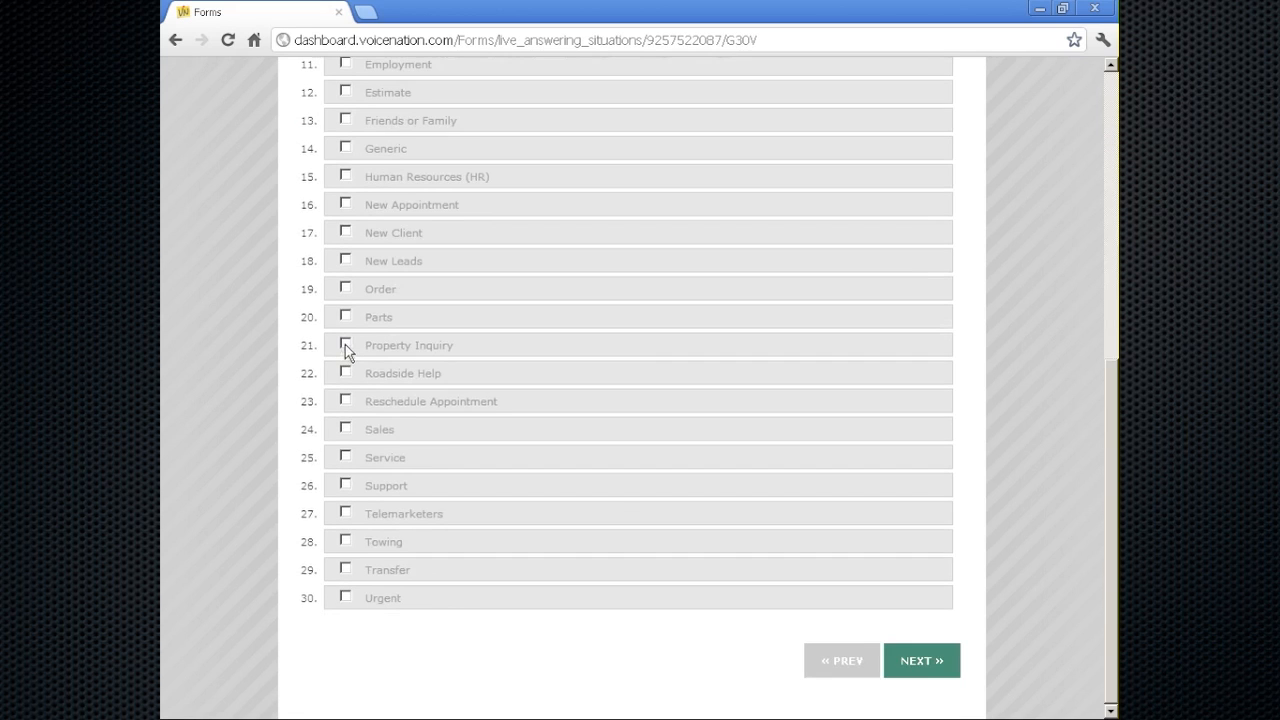
left_click(920, 670)
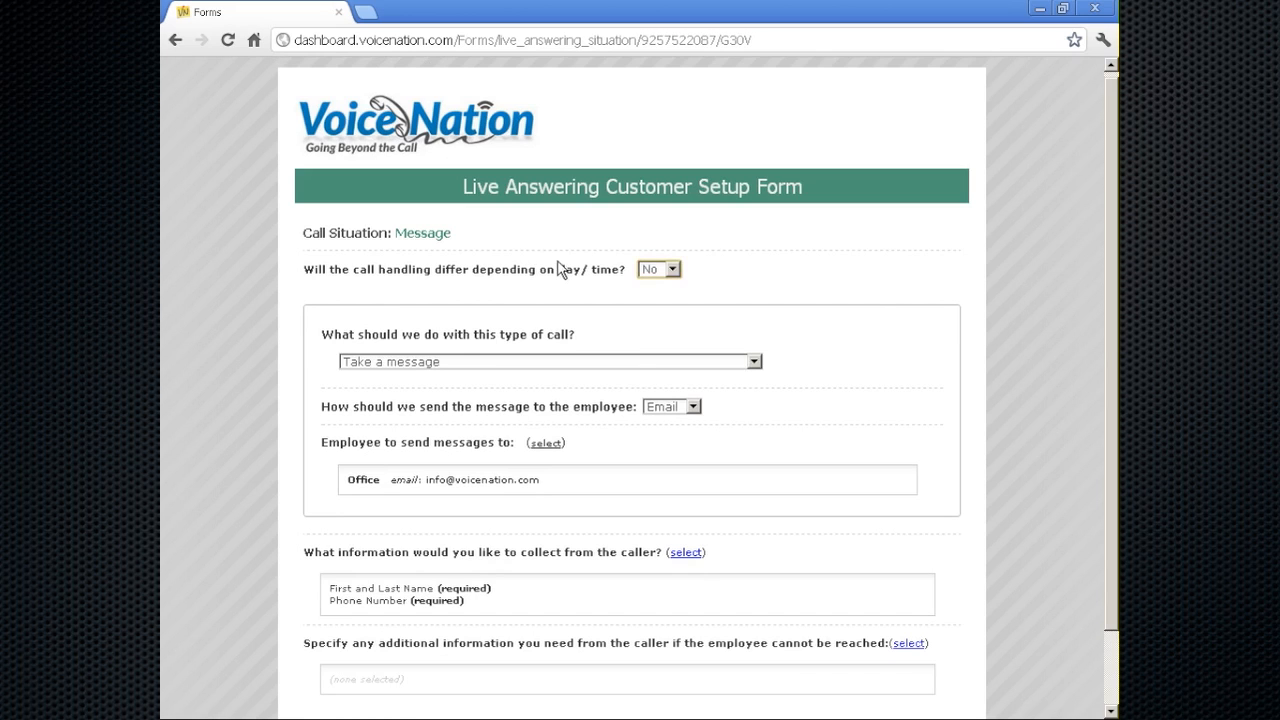
Set the Message situation's call handling to differ depending on day and time.
mouse_move(573, 267)
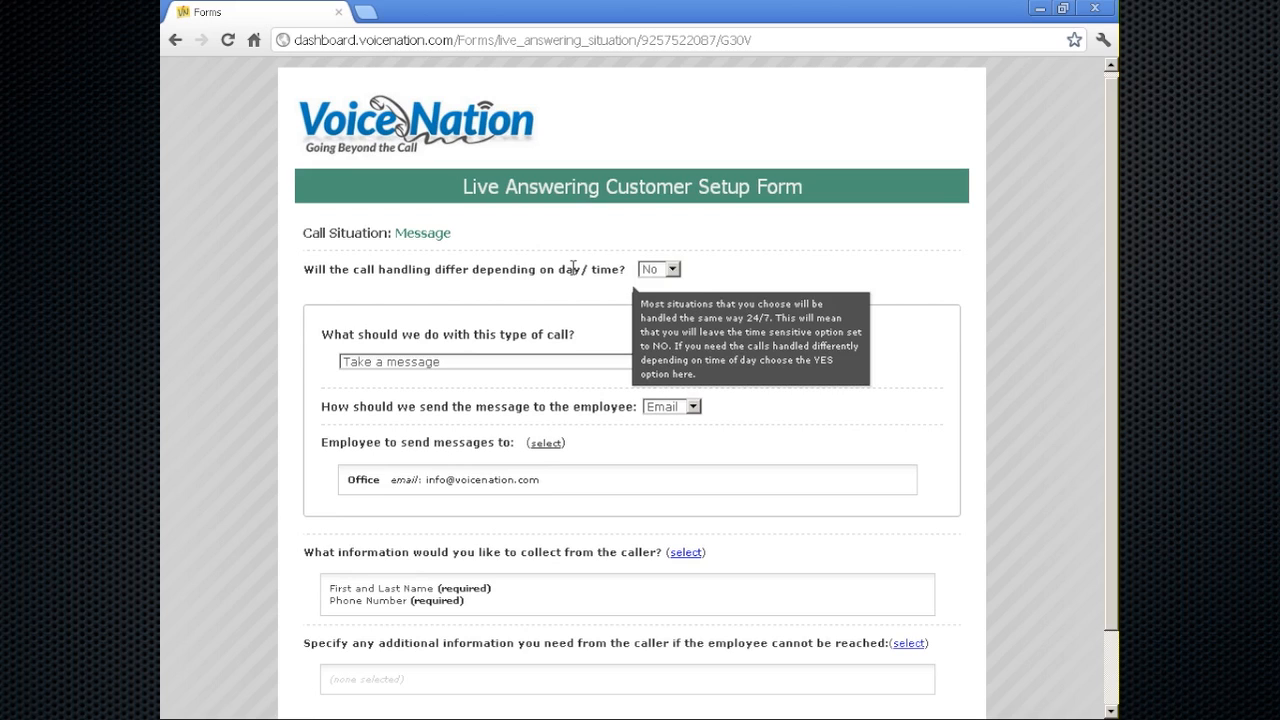
left_click(673, 270)
left_click(670, 298)
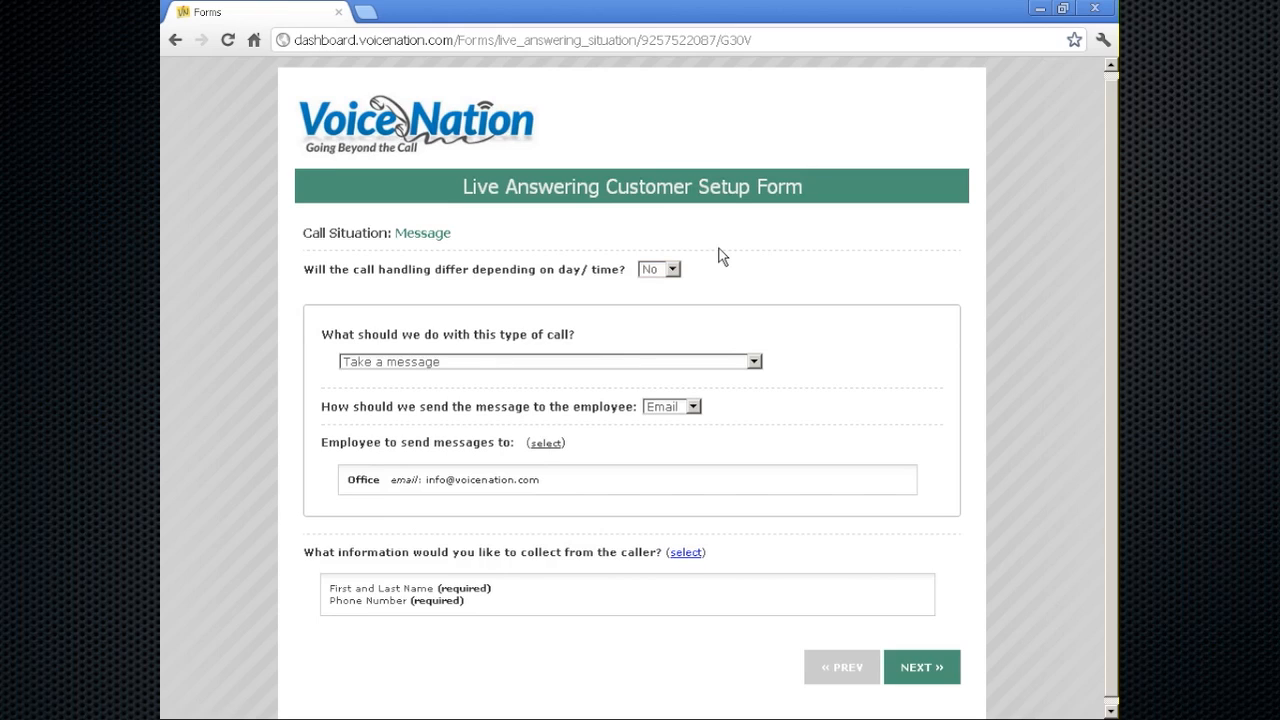
left_click(673, 270)
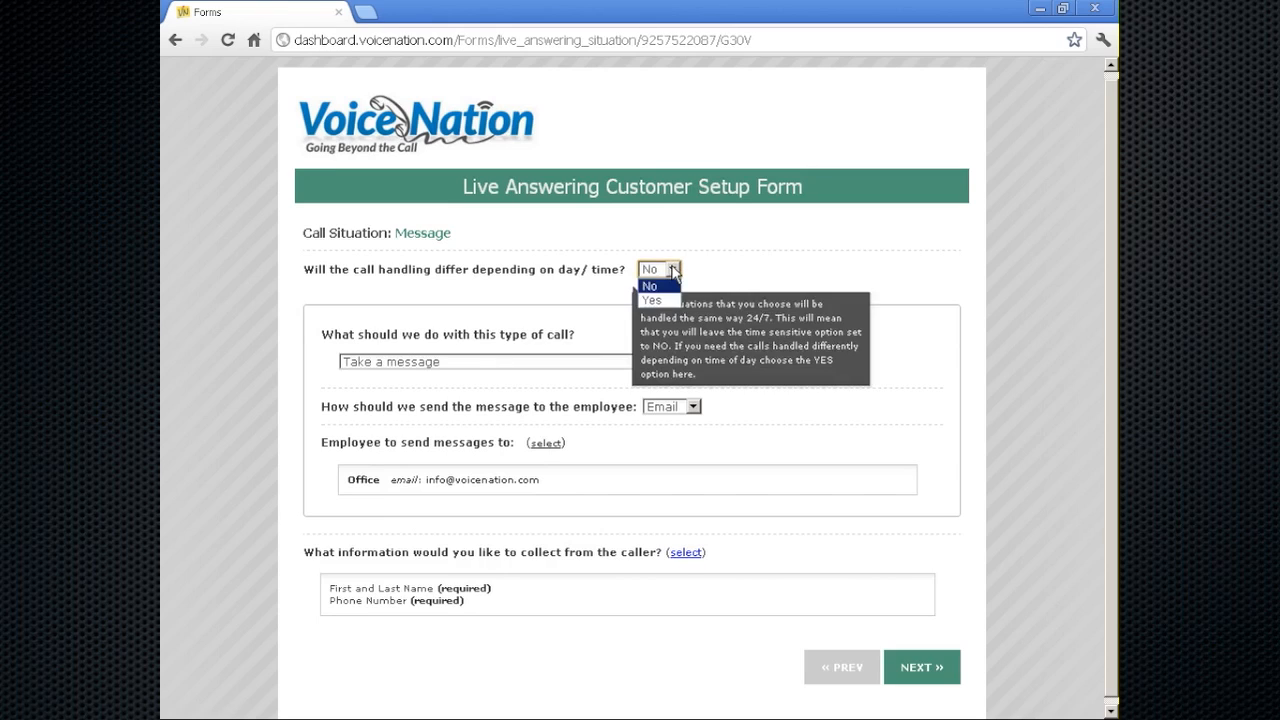
left_click(660, 300)
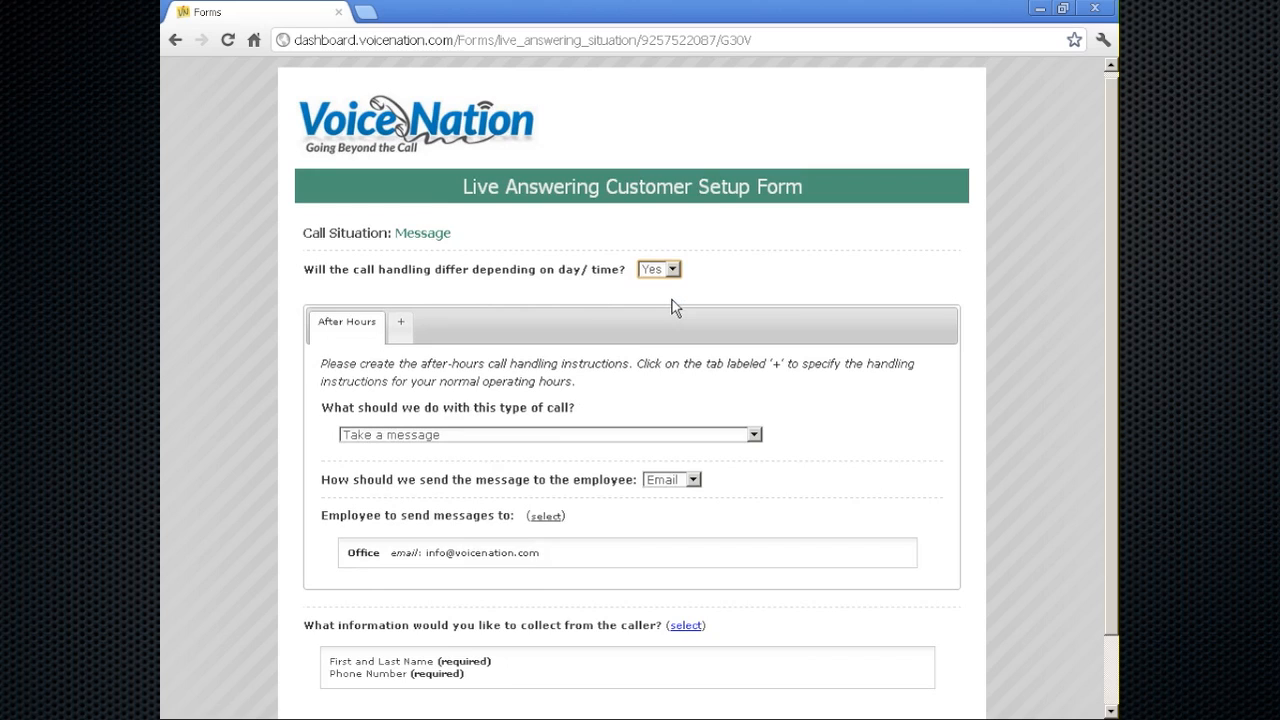
Set the After Hours handling to Take a message, with the message sent to the employee by Email.
scroll(672, 308, "down", 1)
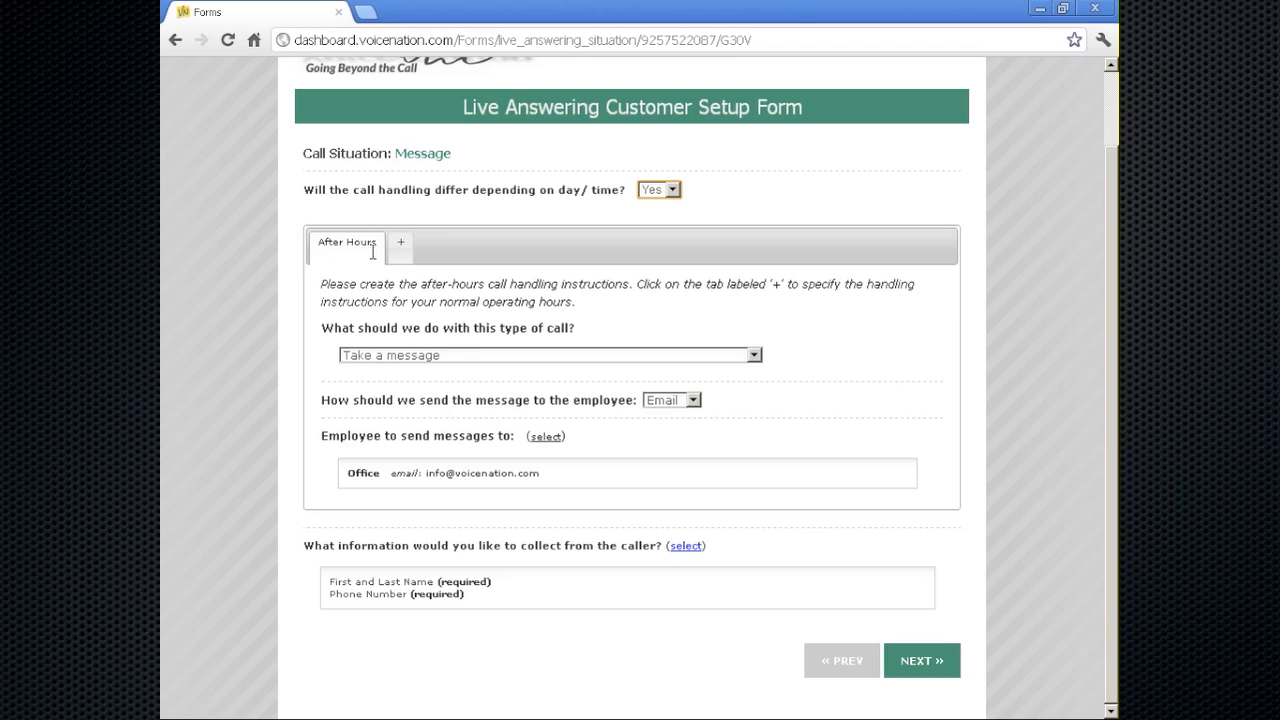
left_click(488, 358)
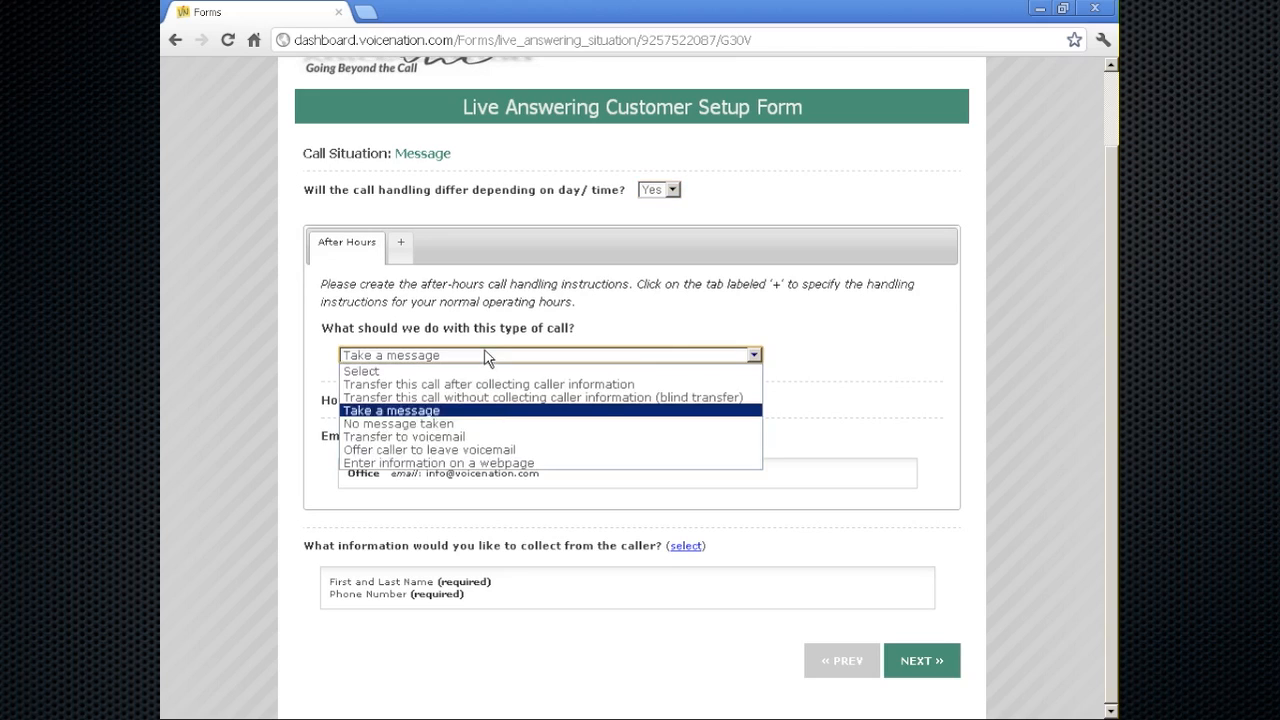
left_click(486, 411)
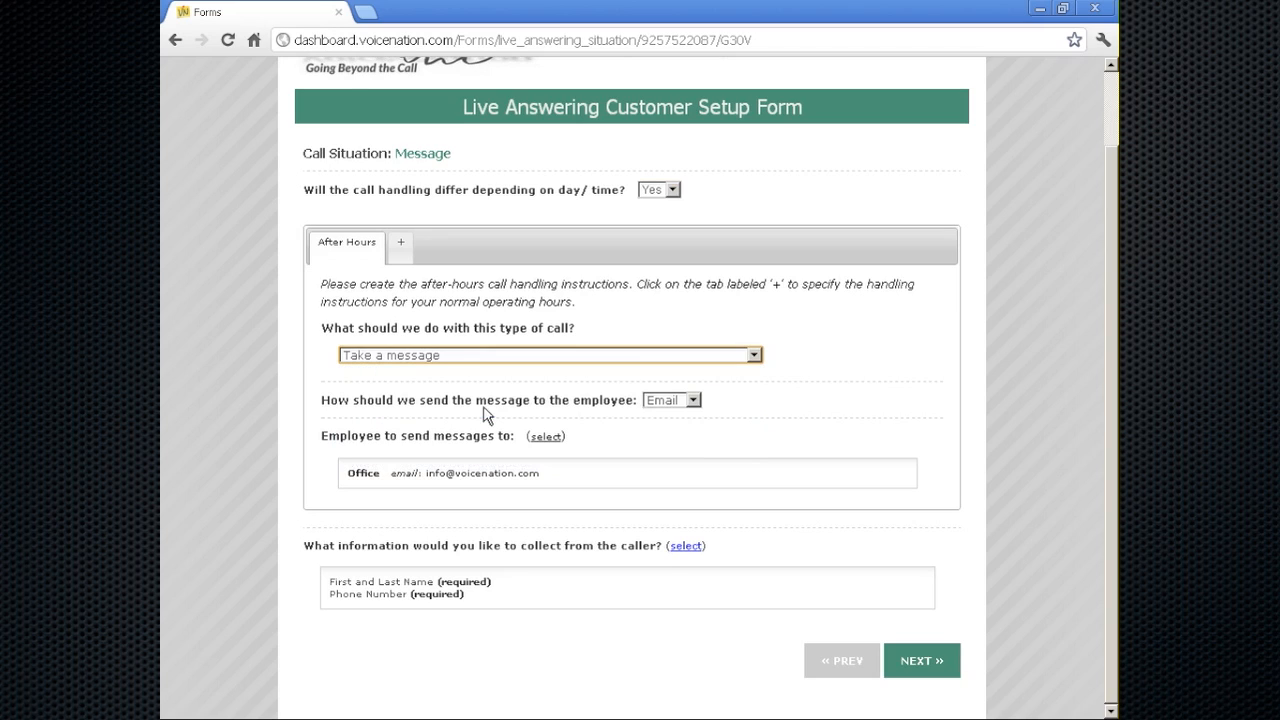
left_click(692, 401)
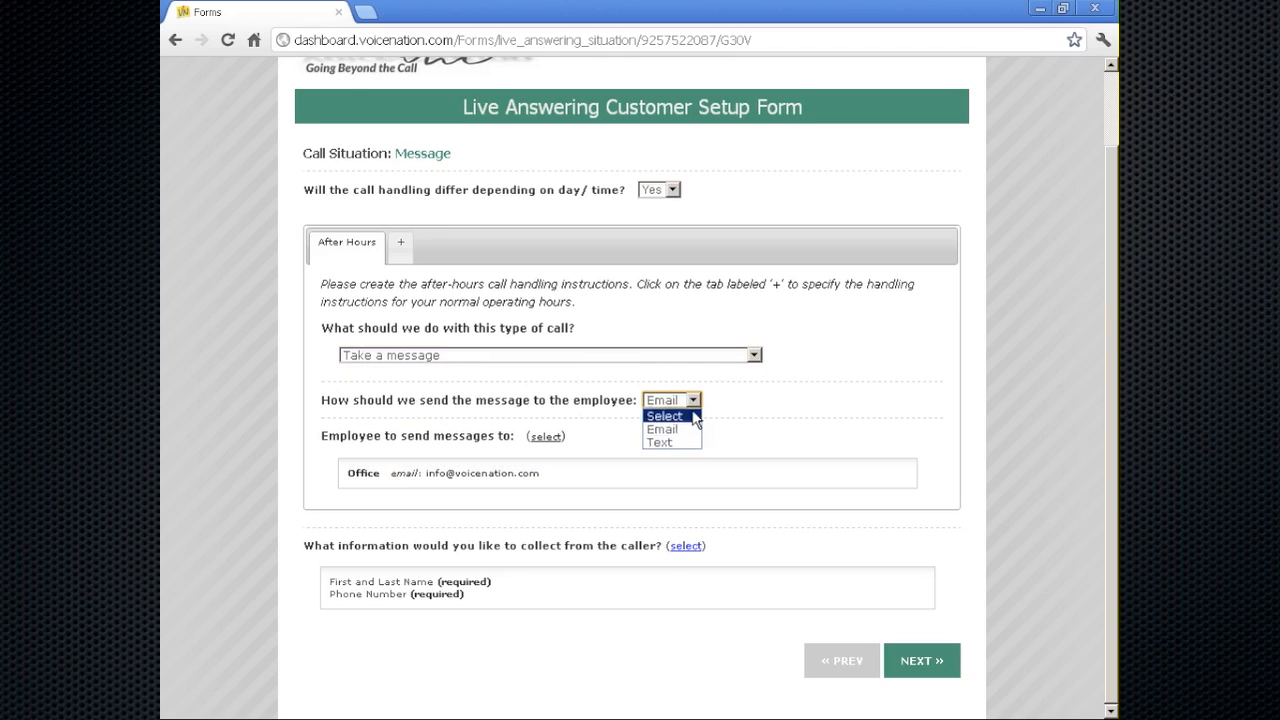
left_click(691, 429)
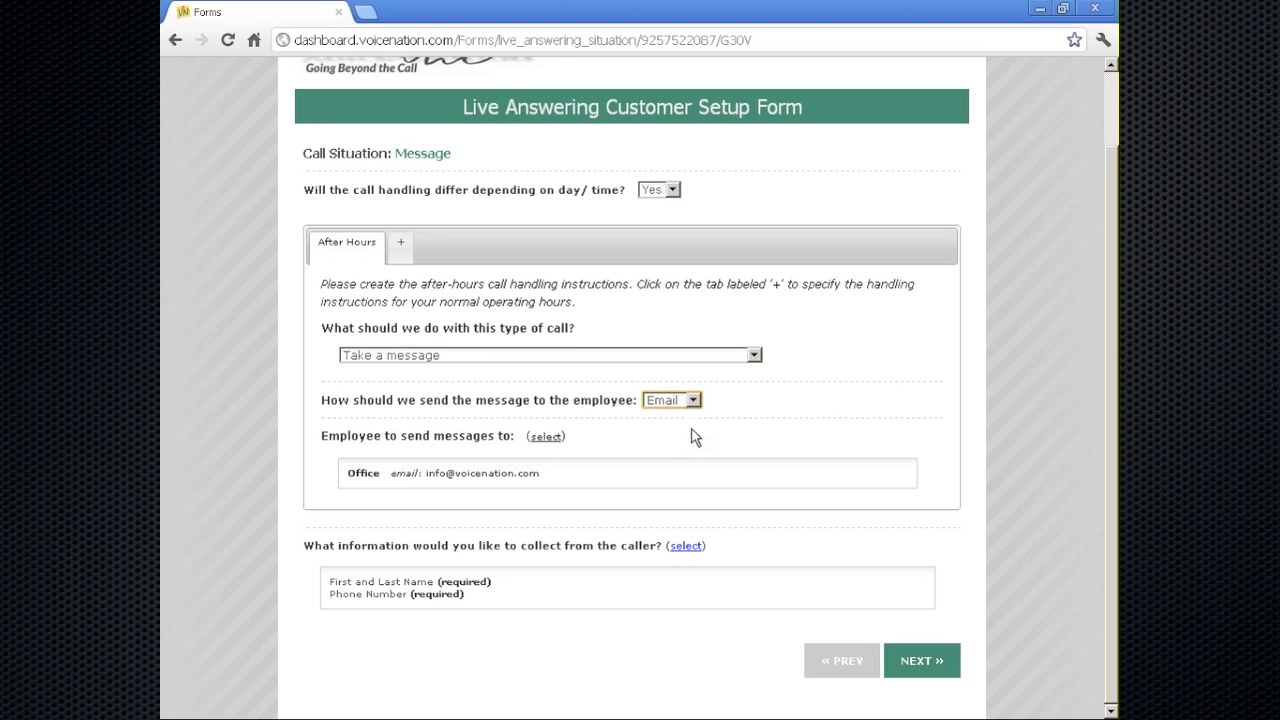
Confirm Office as the message recipient and keep only the required name and phone number as caller information.
left_click(546, 437)
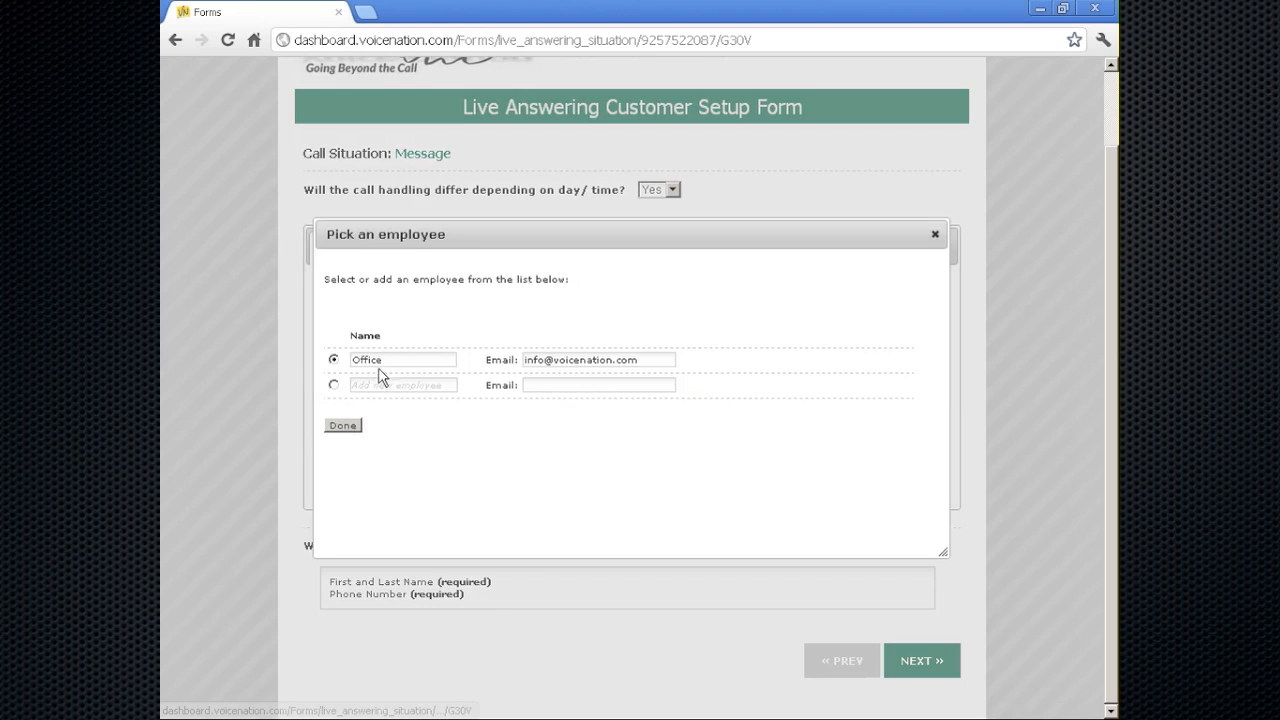
left_click(343, 426)
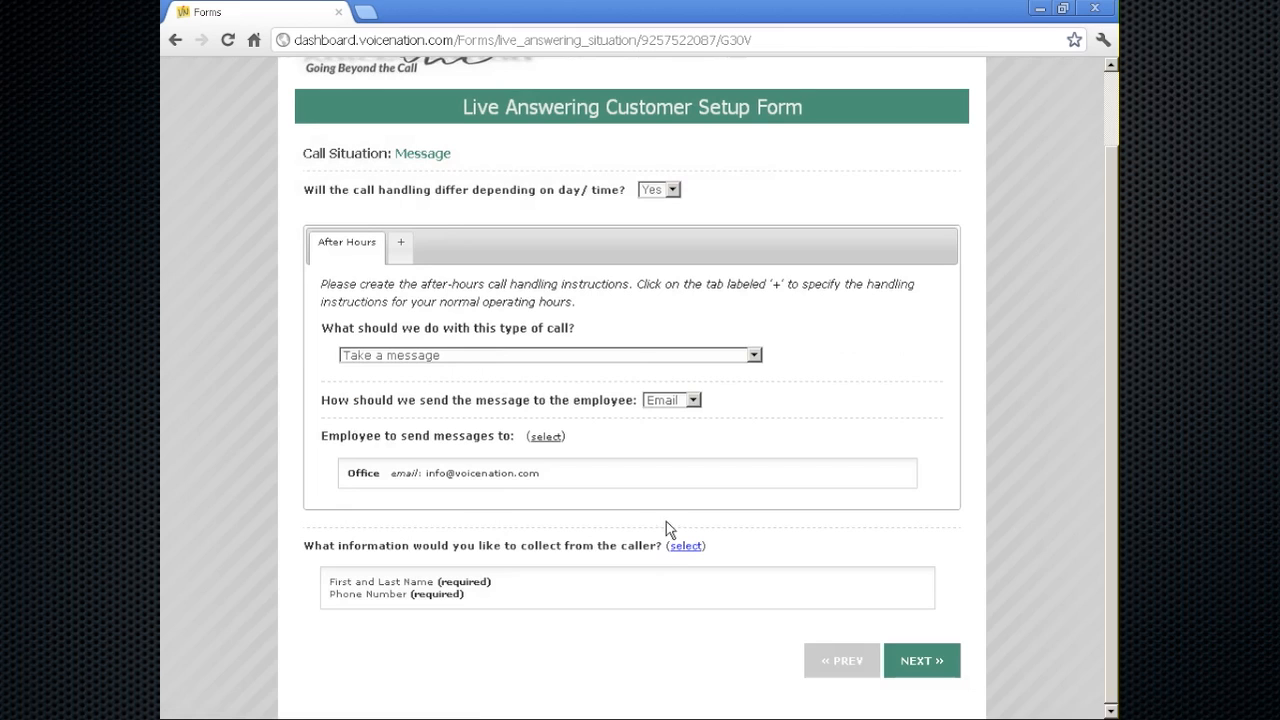
left_click(686, 546)
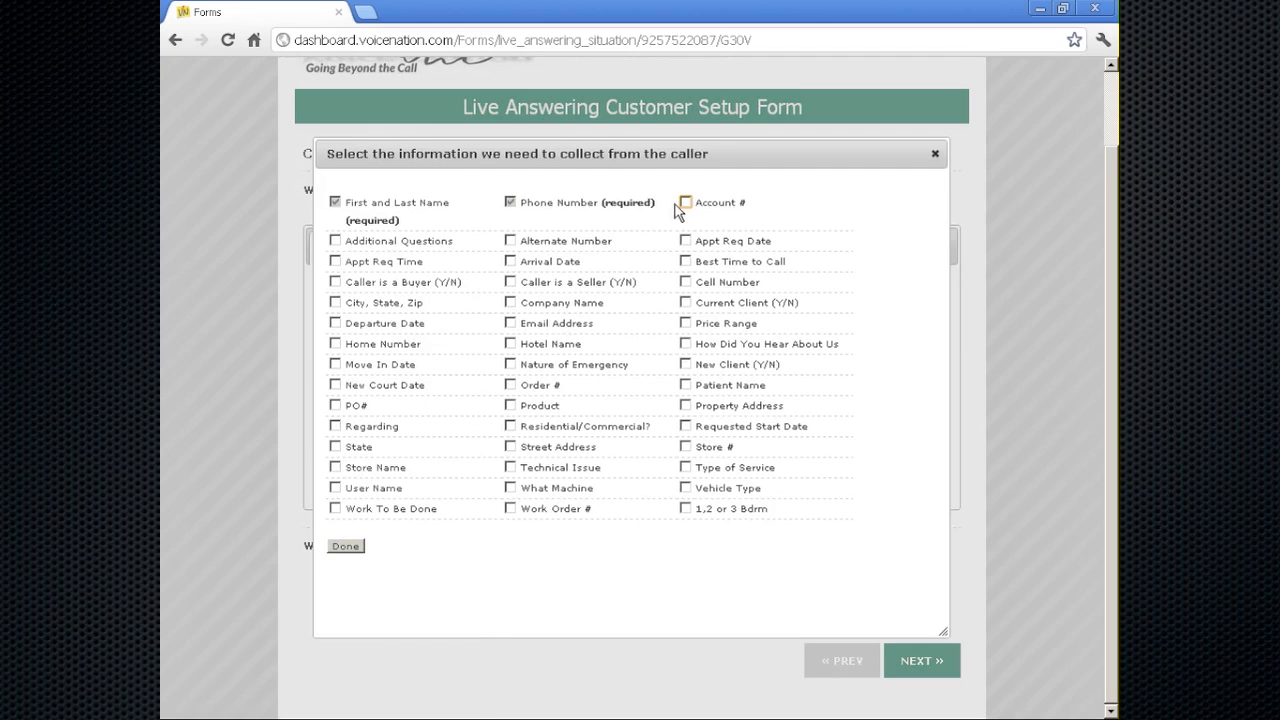
left_click(345, 547)
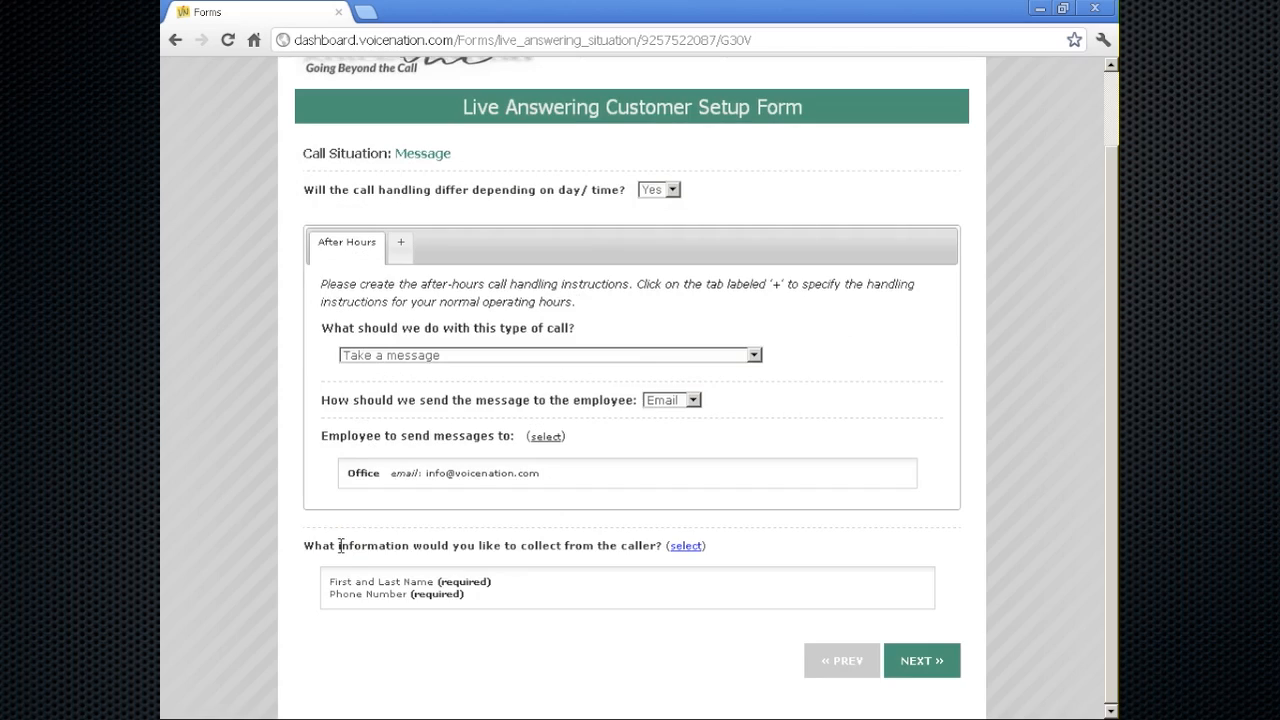
Add a call handling instruction set for the Message situation that applies Monday from 8:00 AM to 5:00 PM.
left_click(392, 256)
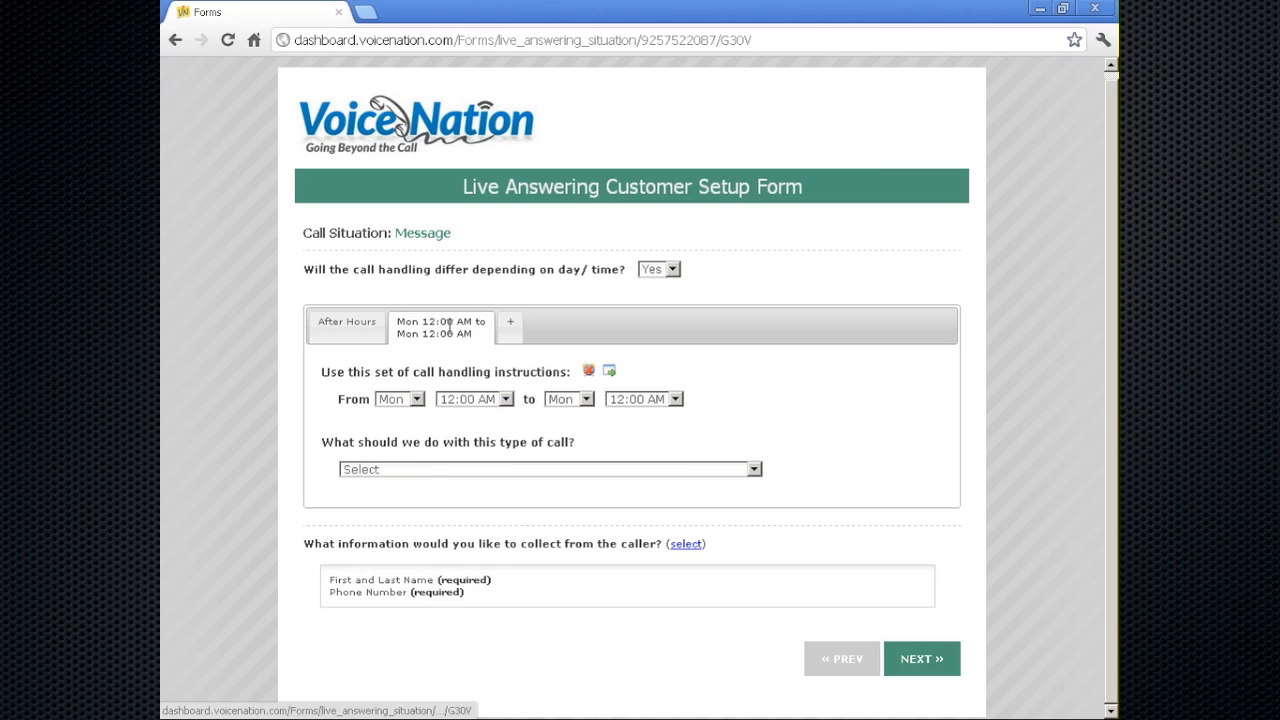
left_click(502, 404)
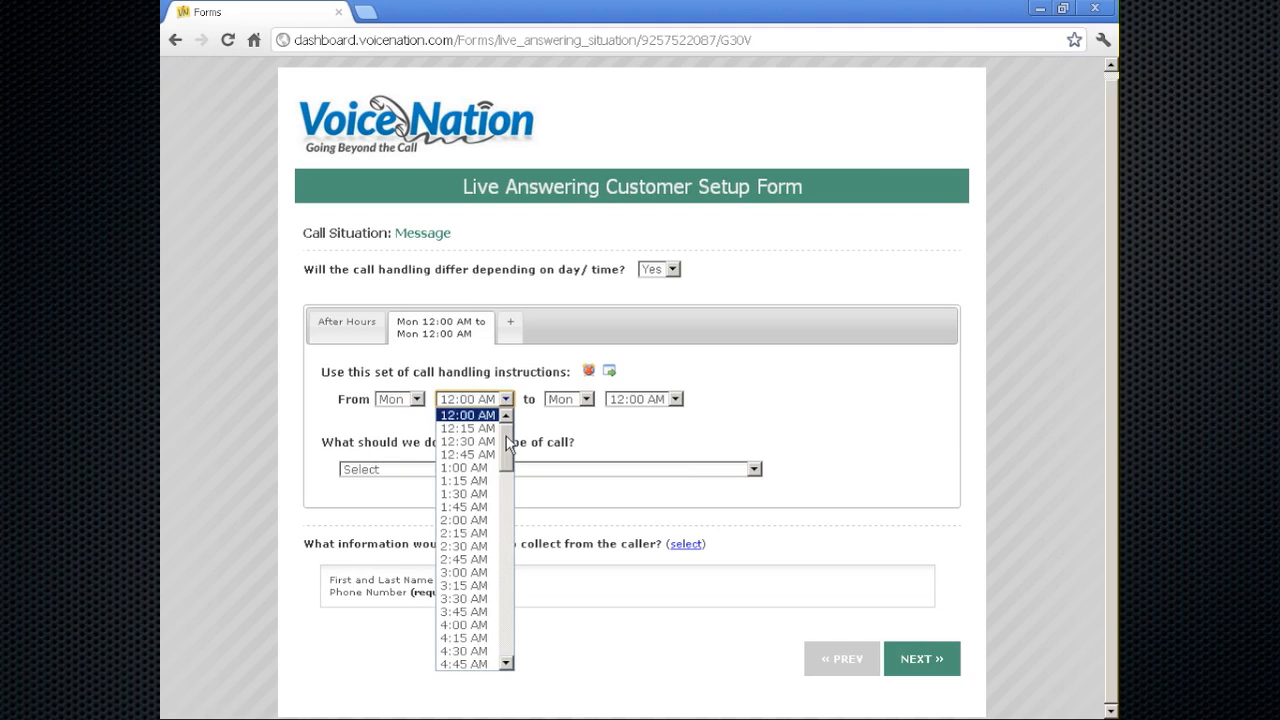
left_click_drag(506, 443, 506, 470)
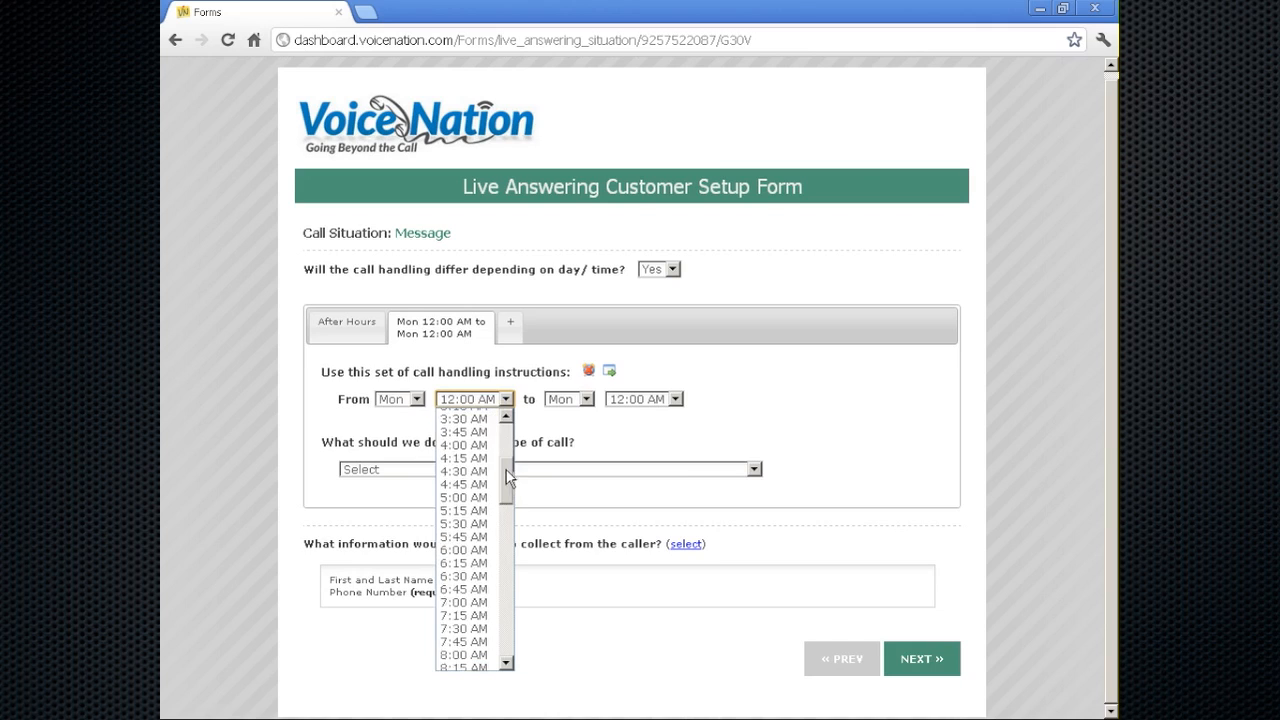
left_click(464, 655)
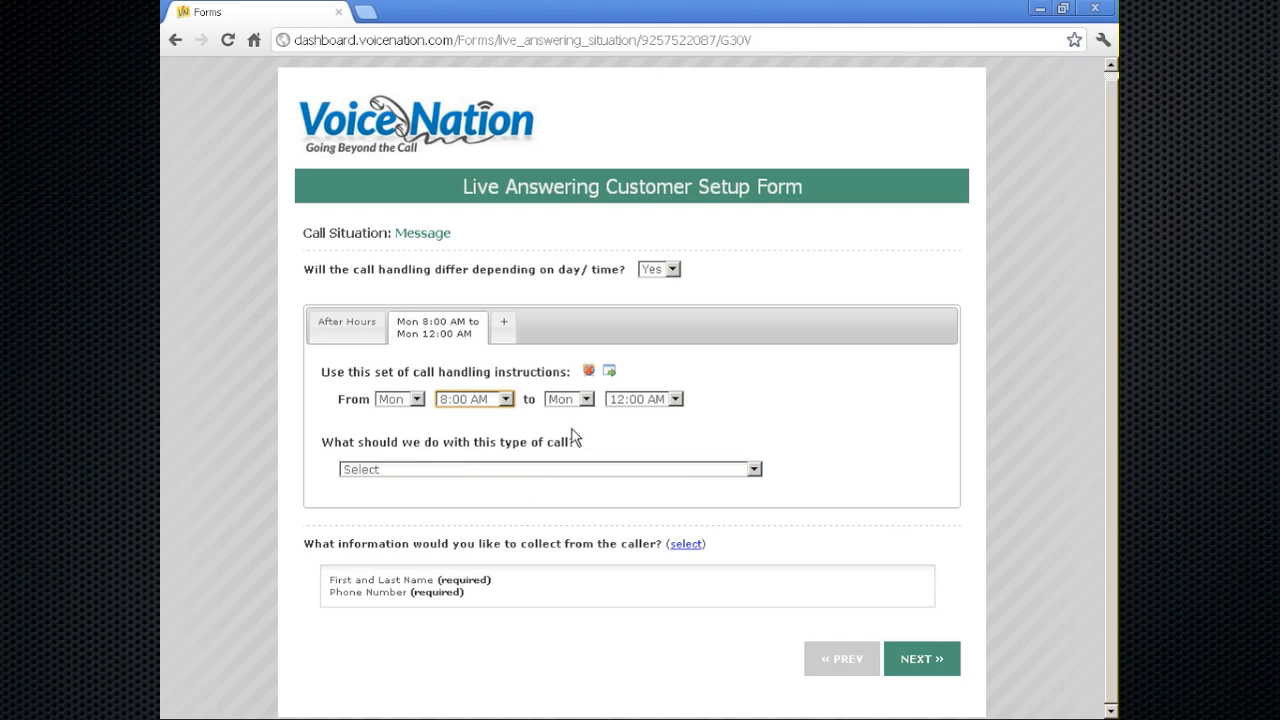
left_click(674, 399)
scroll(672, 572, "down", 3)
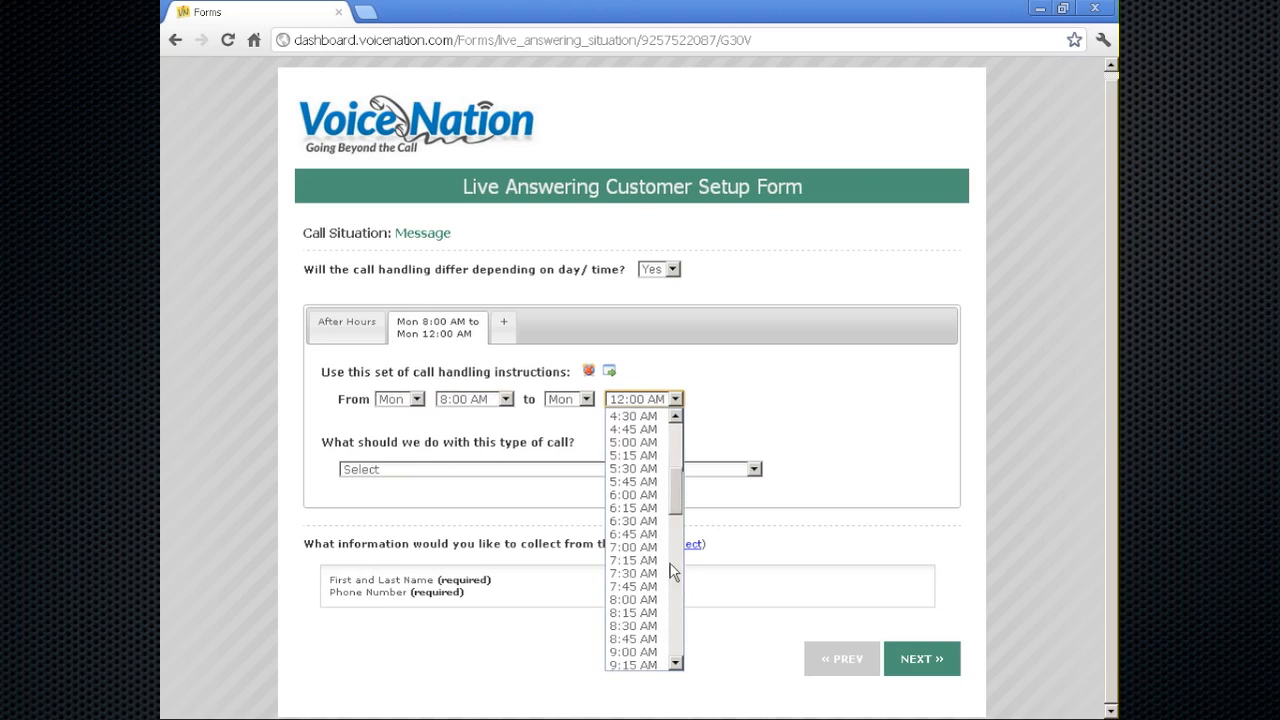
scroll(672, 572, "down", 10)
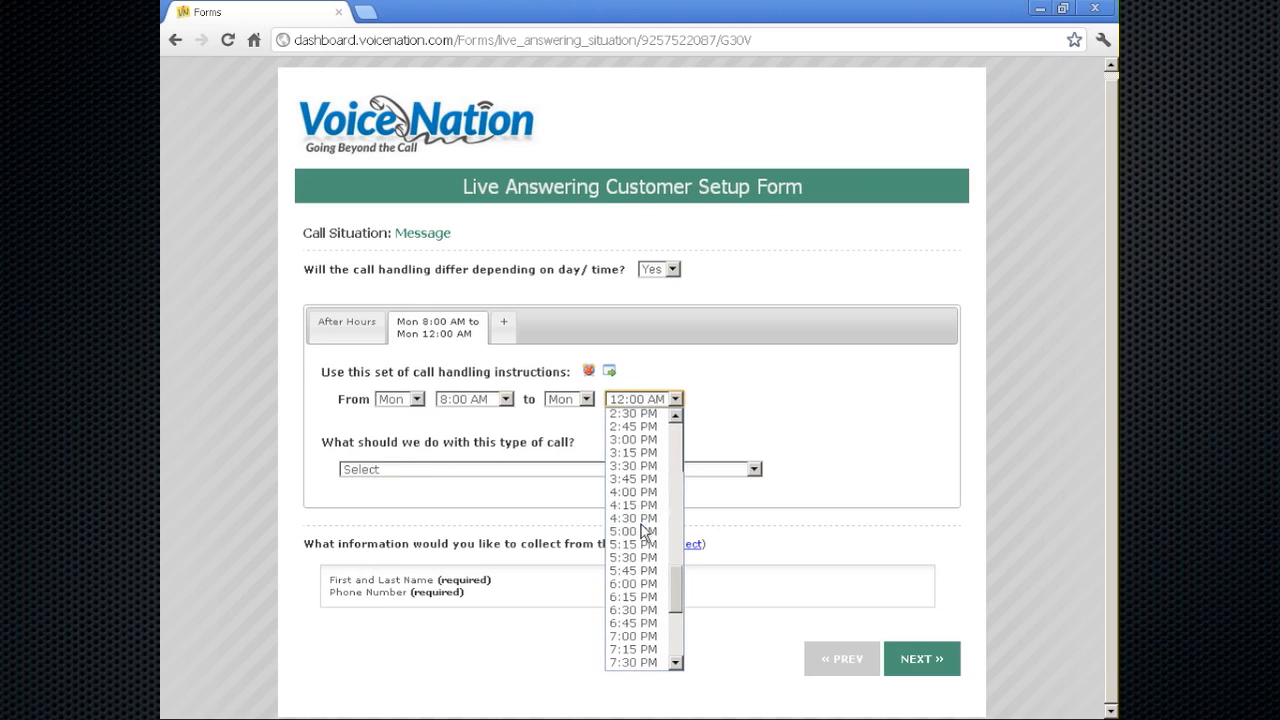
left_click(633, 531)
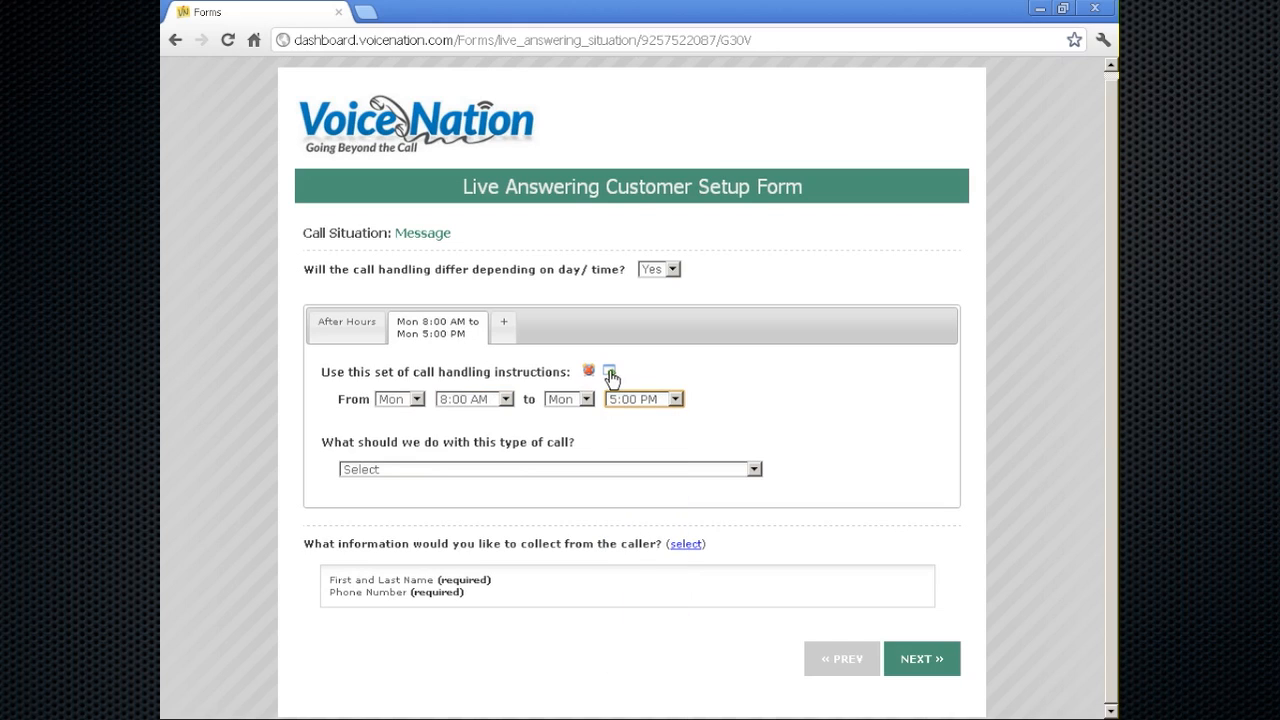
Set the Monday instruction set to transfer calls without collecting caller information (blind transfer) and duplicate it into four more time periods.
left_click(752, 470)
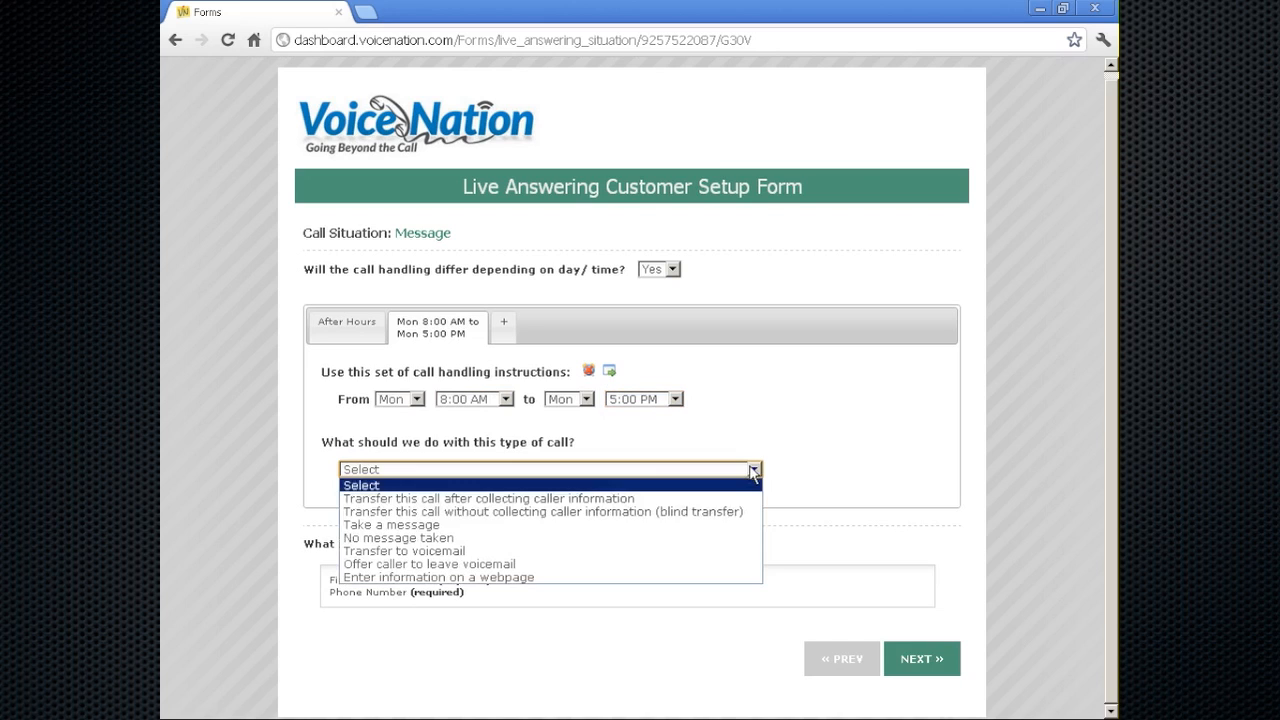
left_click(700, 511)
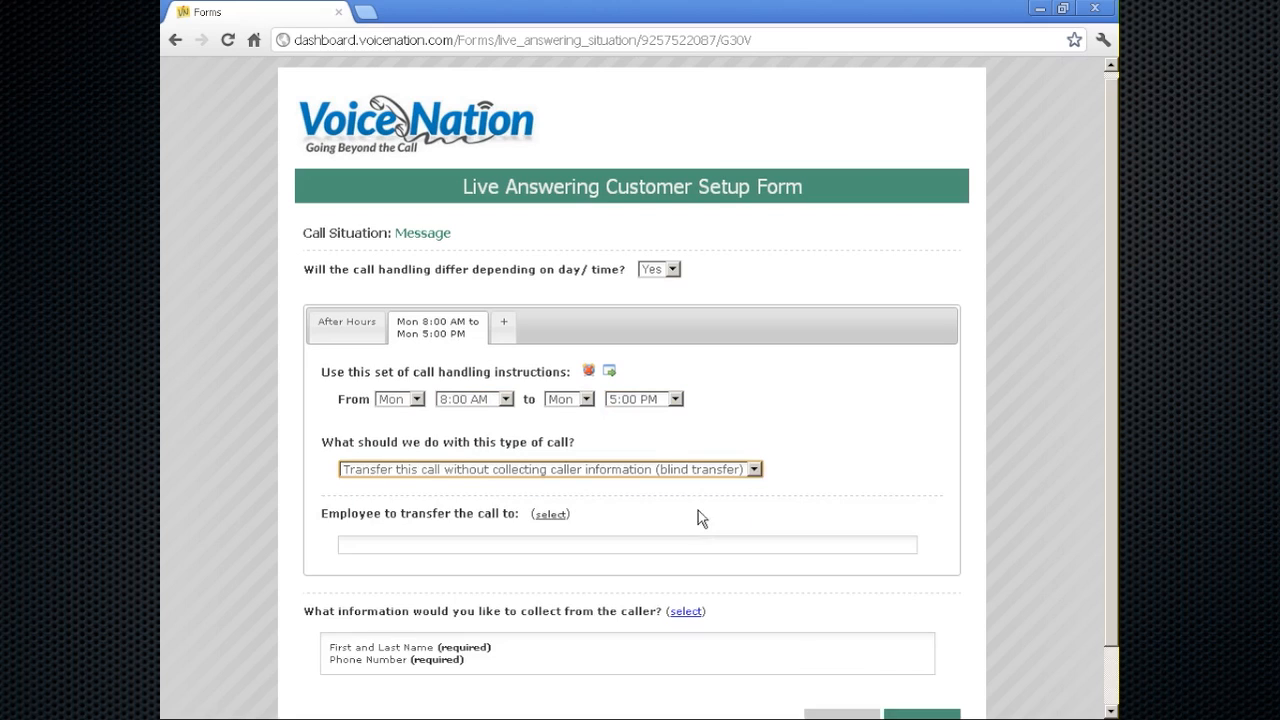
double_click(610, 375)
left_click(610, 375)
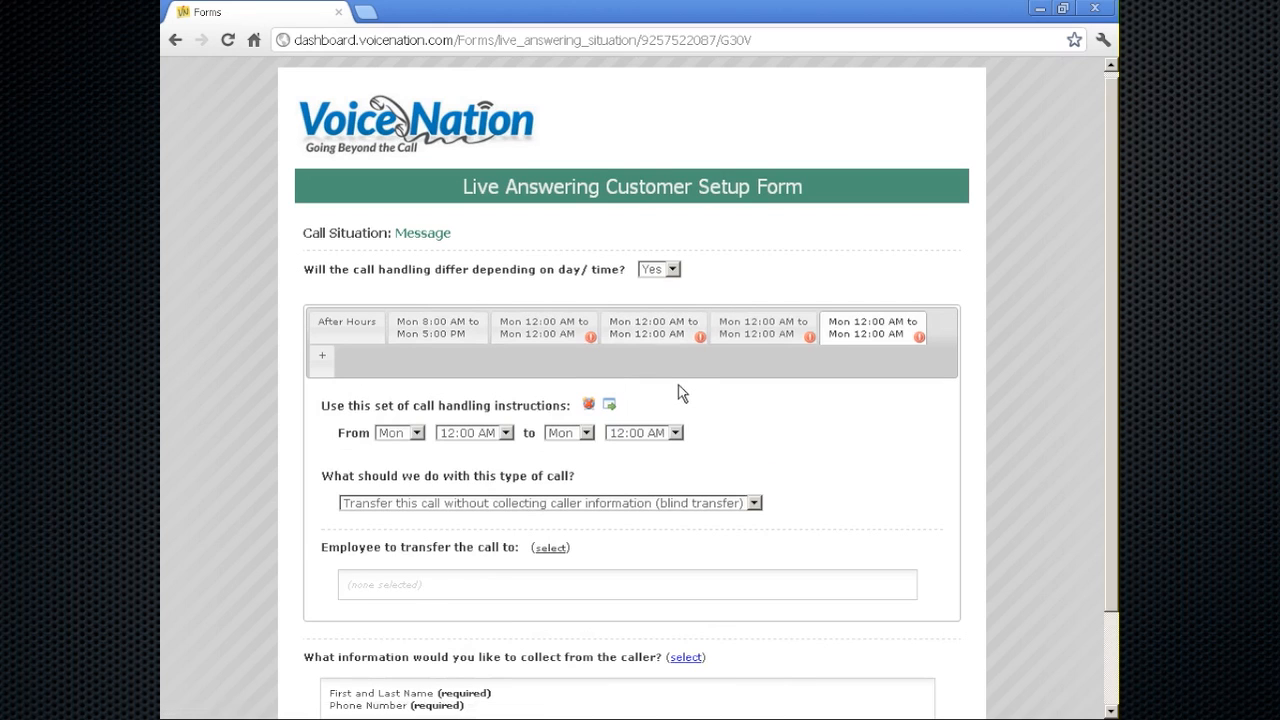
scroll(678, 393, "down", 2)
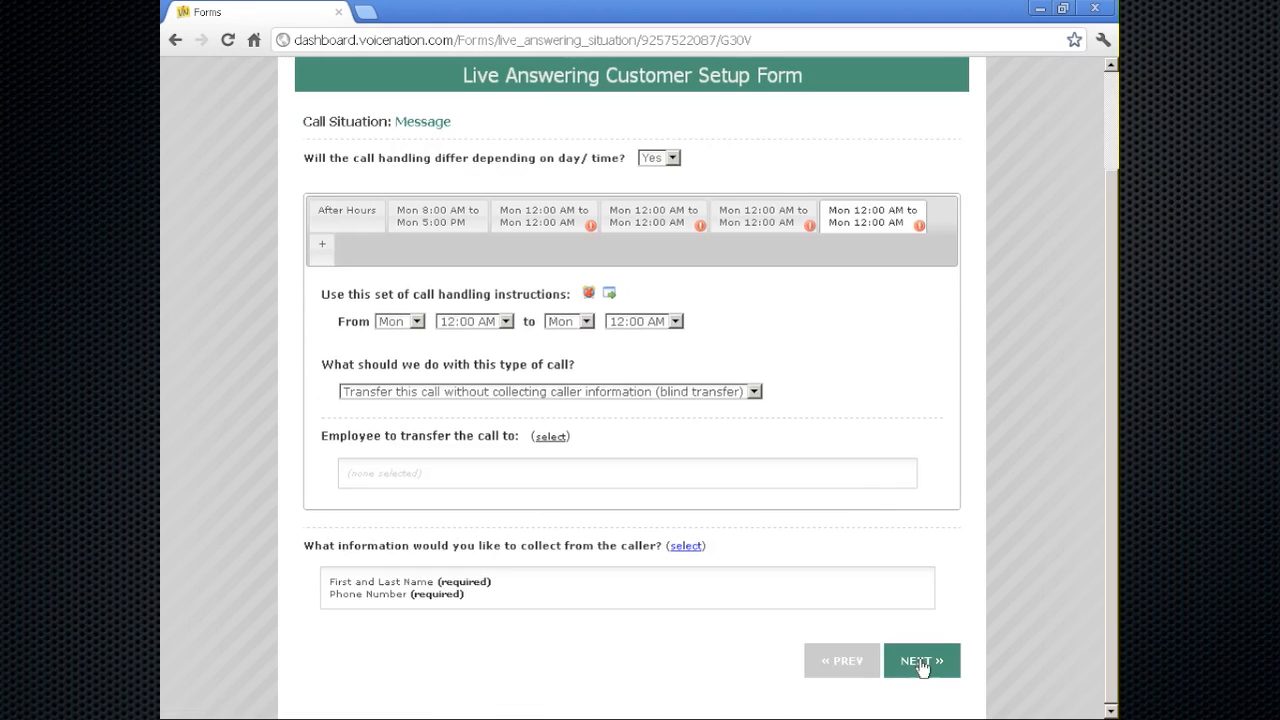